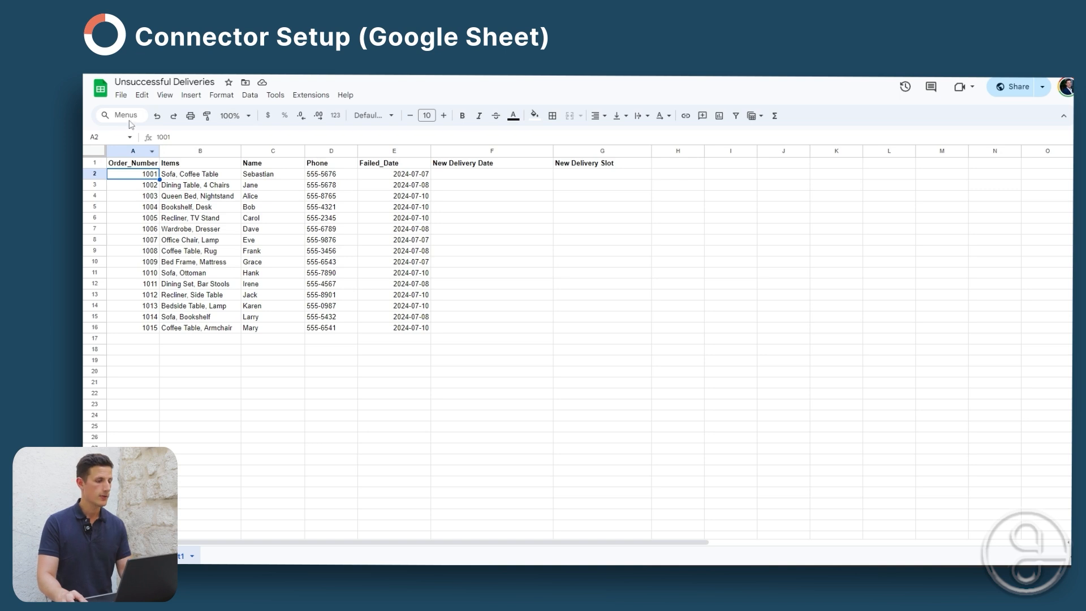
- Copy the sharing link of the Unsuccessful Deliveries spreadsheet and close its sharing settings
click(121, 96)
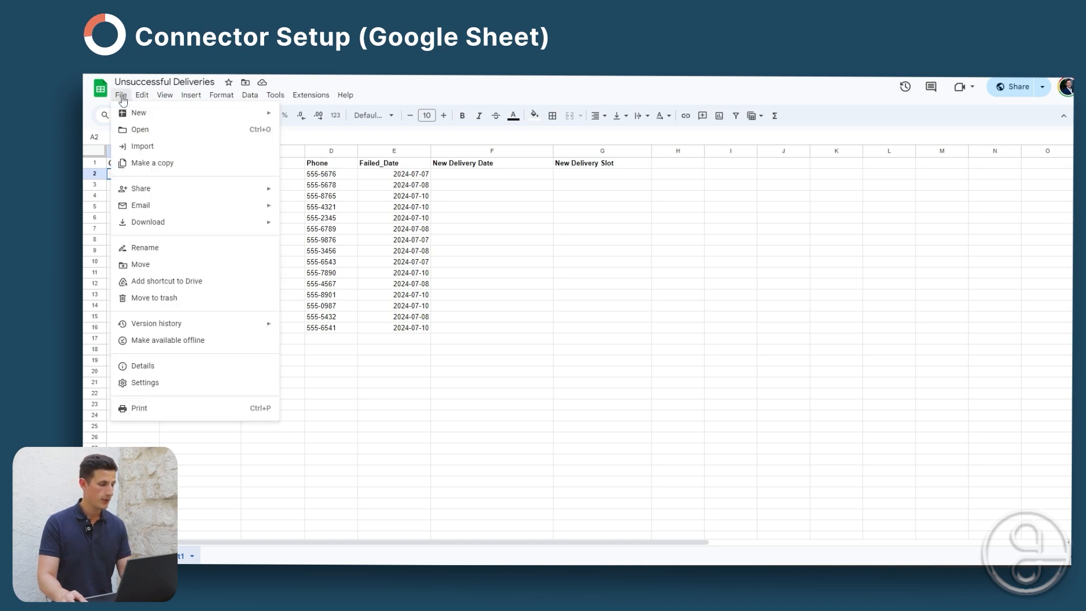
mouse_move(158, 191)
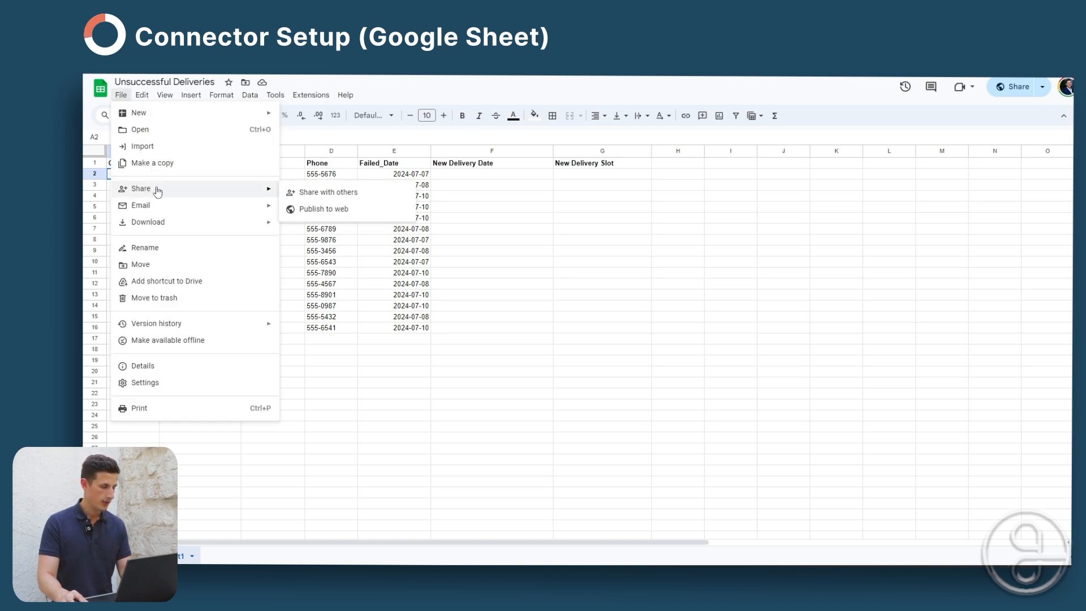
click(353, 194)
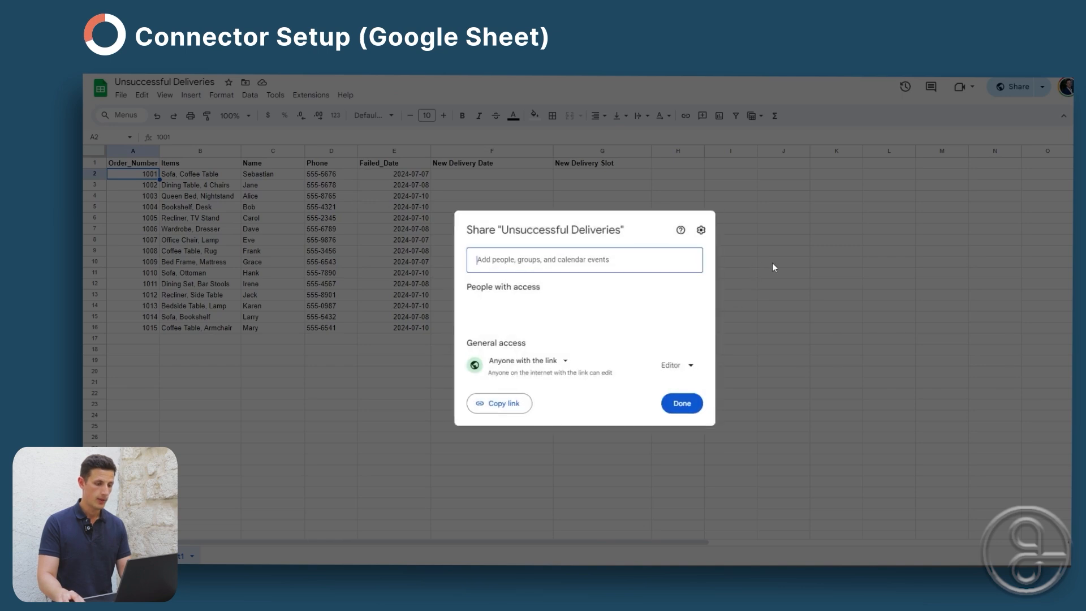
click(475, 414)
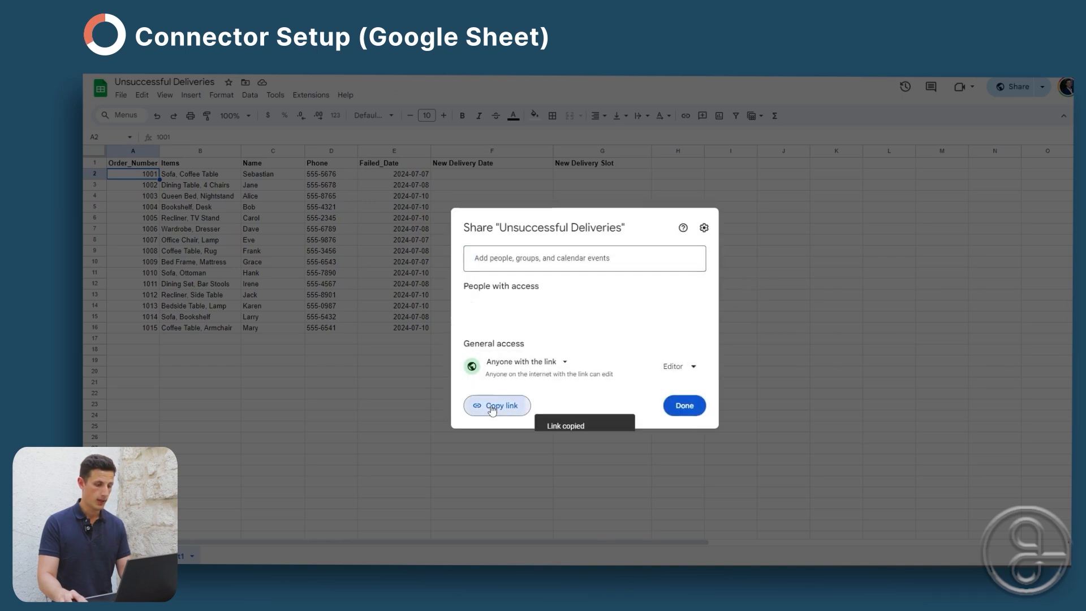
click(694, 405)
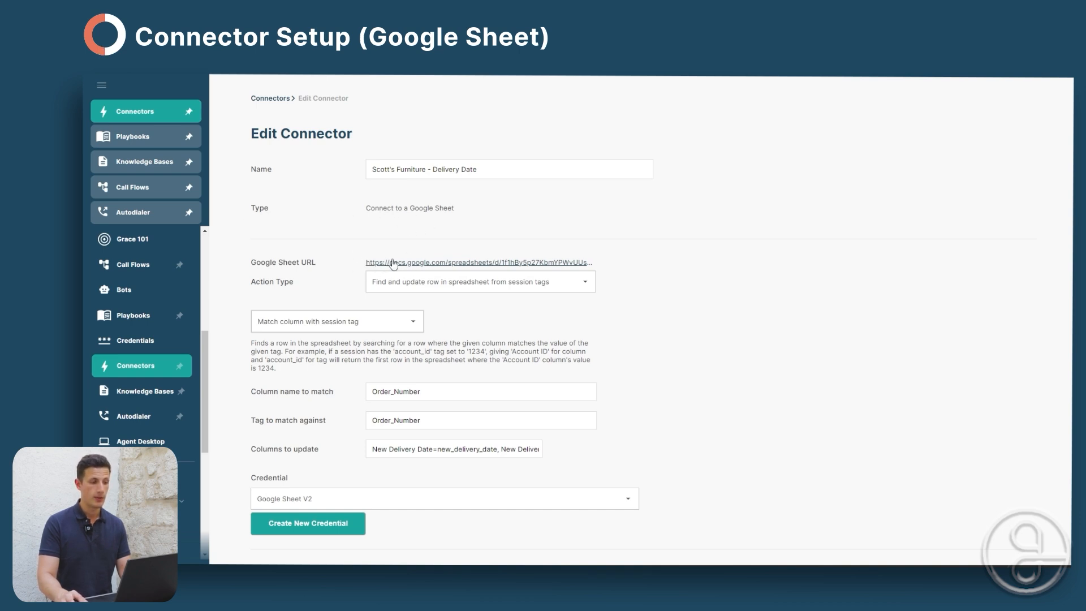
- Review the Google Sheet connector's match column, match tag and columns to update against the spreadsheet's Order_Number and New Delivery Date columns
scroll(375, 300, down, 2)
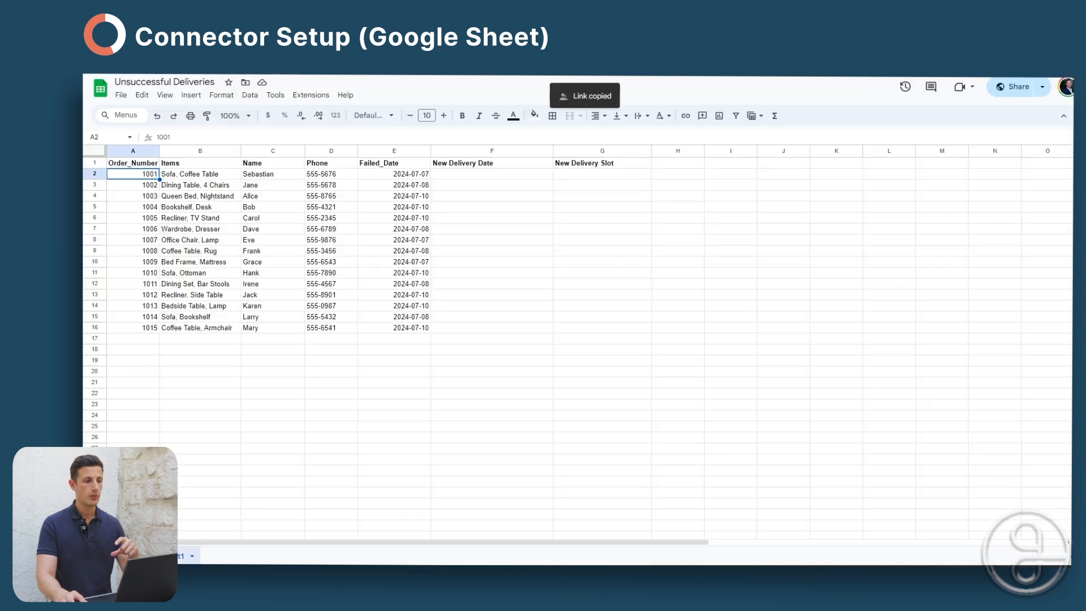
click(516, 177)
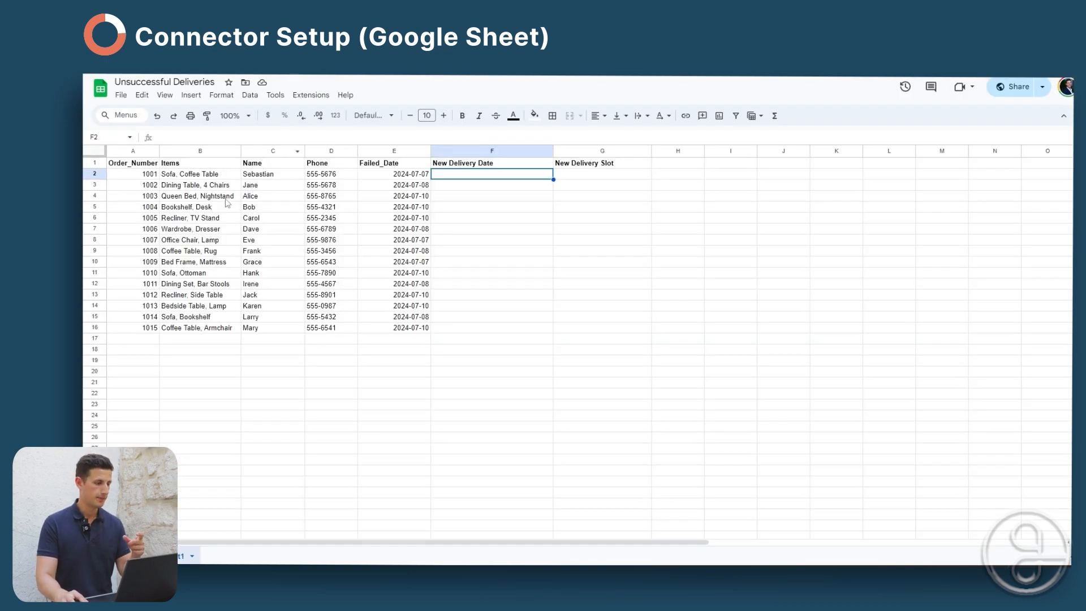
click(132, 163)
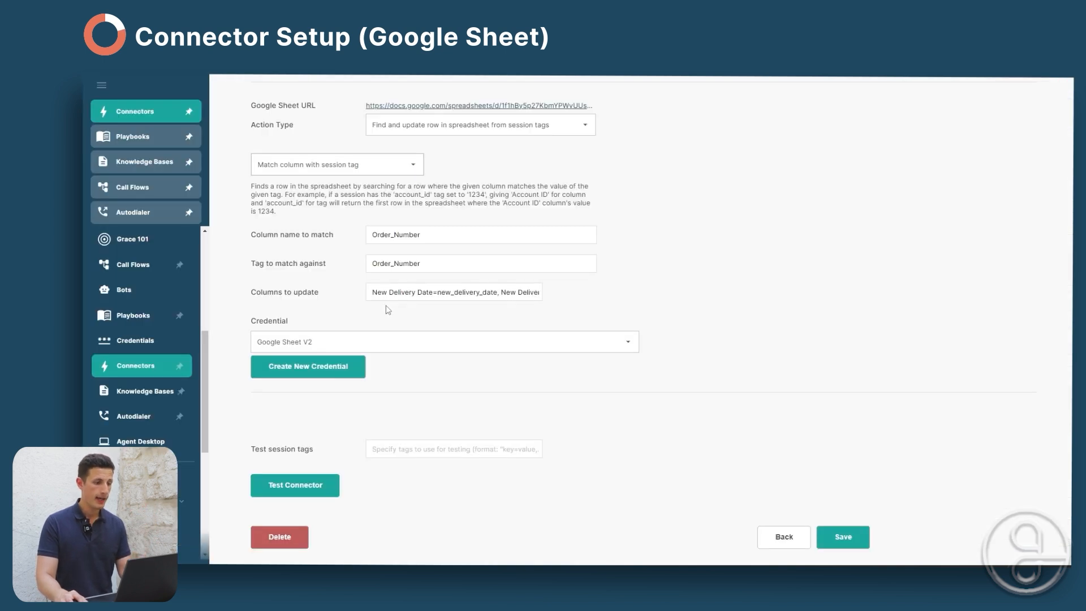
drag(378, 296, 532, 291)
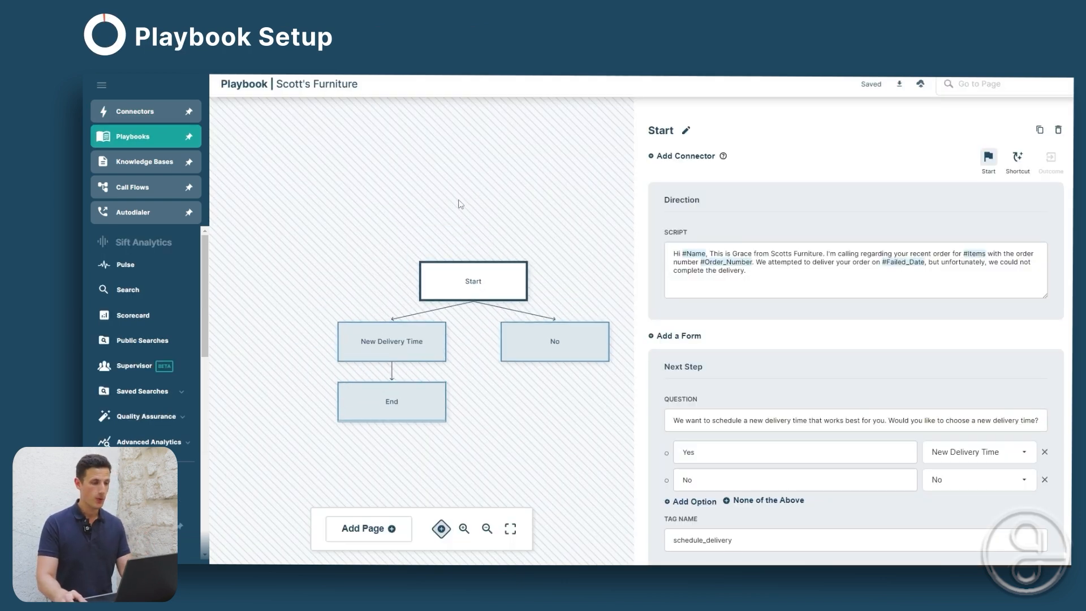
- Compare the #Failed_Date and other tags in the playbook's Start script with the spreadsheet's column headers and individual order rows
scroll(170, 339, down, 5)
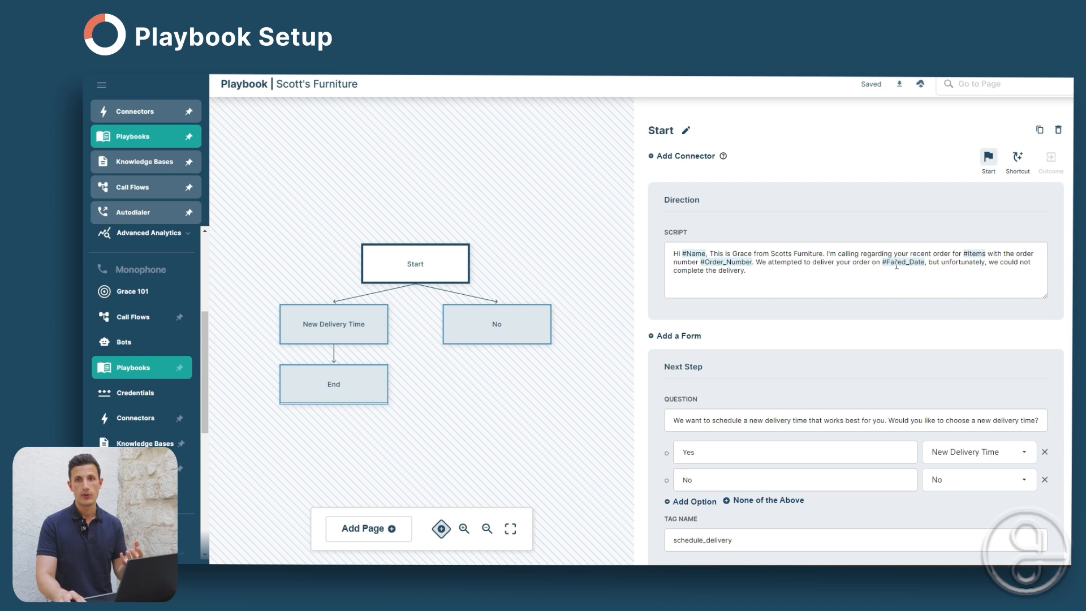
drag(883, 263, 928, 262)
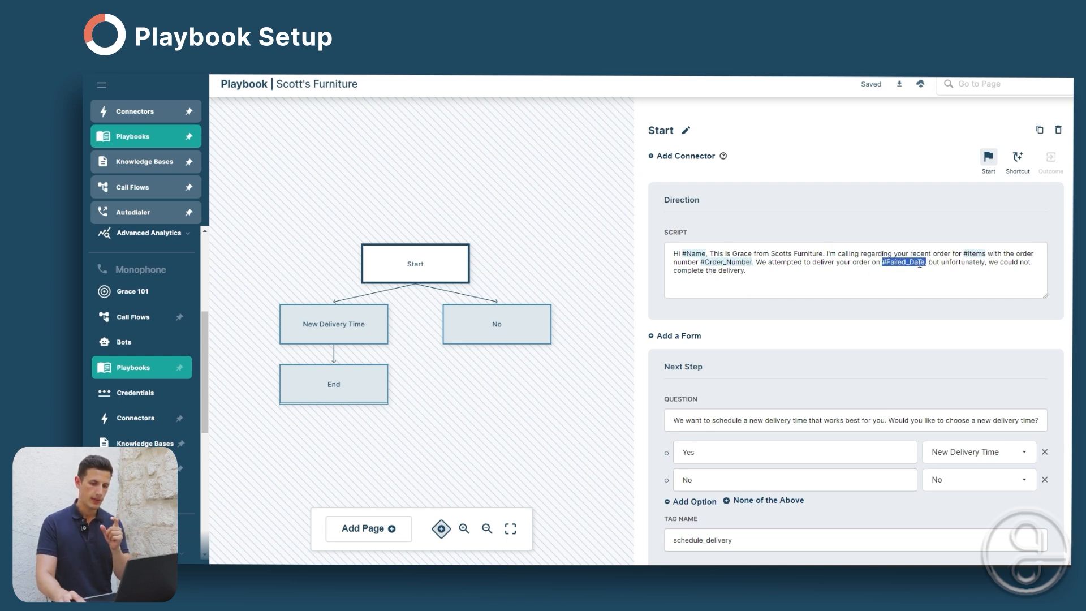
click(531, 75)
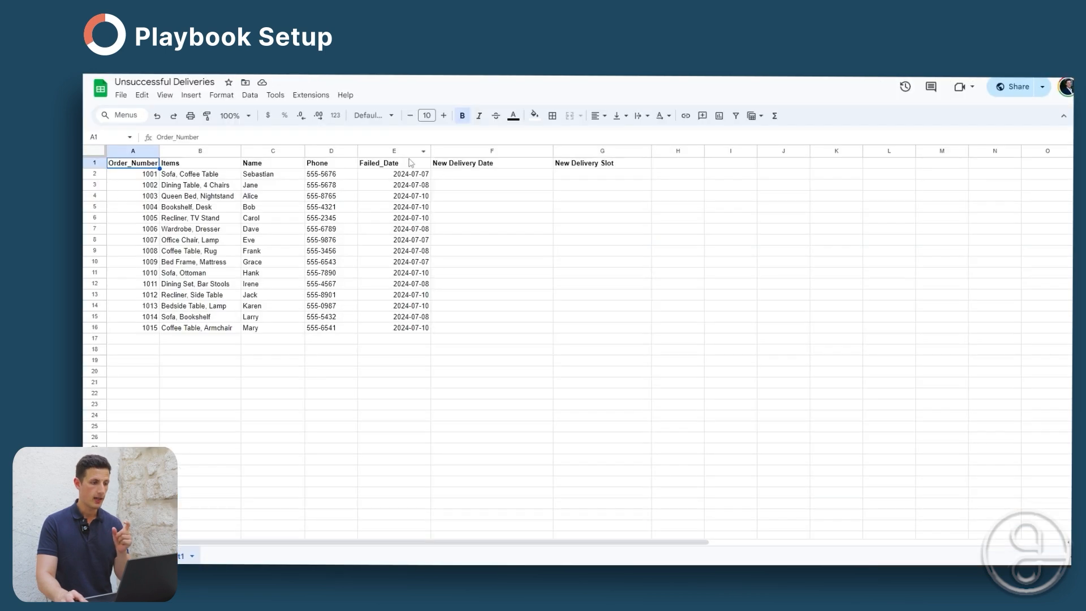
click(402, 175)
click(158, 176)
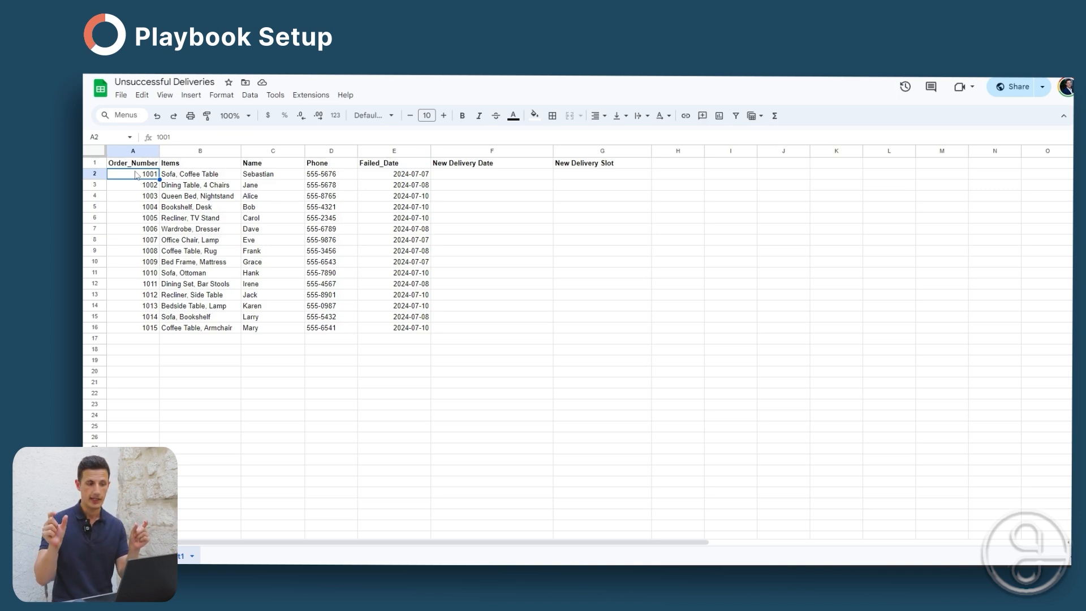
click(94, 173)
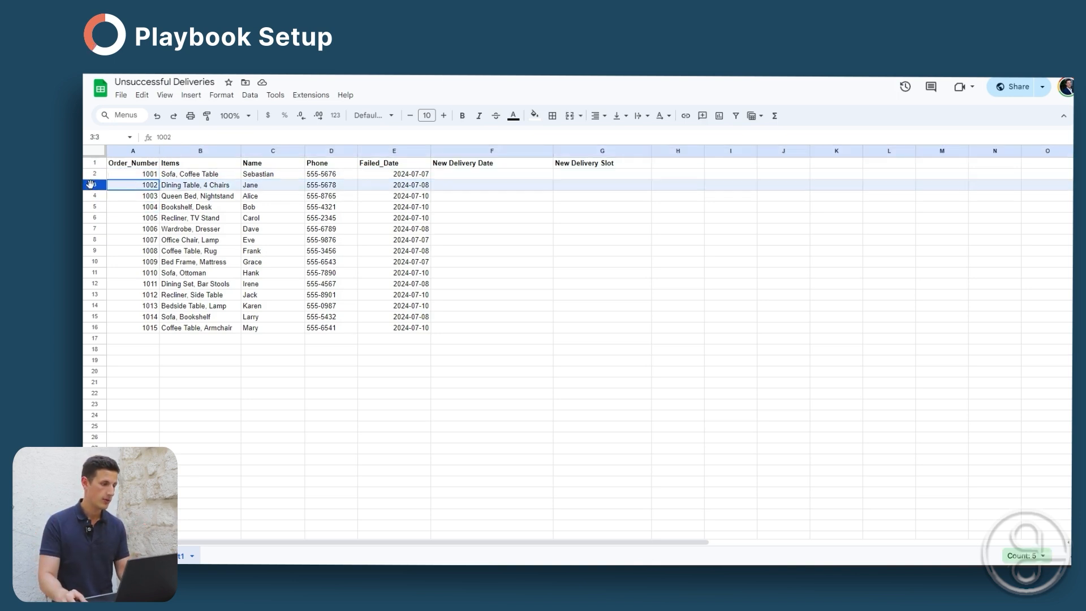
click(94, 195)
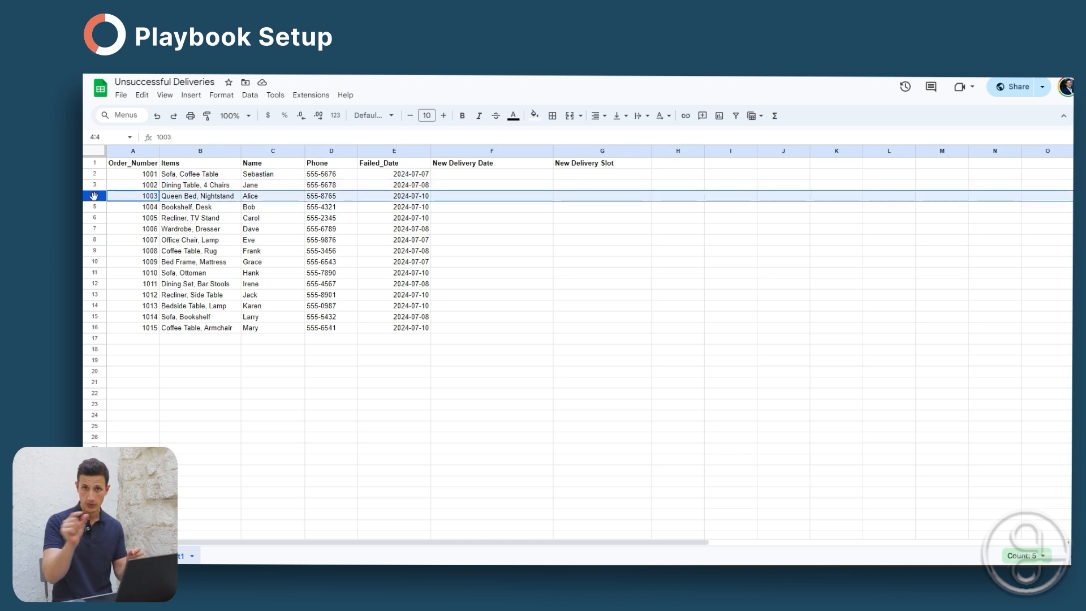
click(172, 211)
click(147, 198)
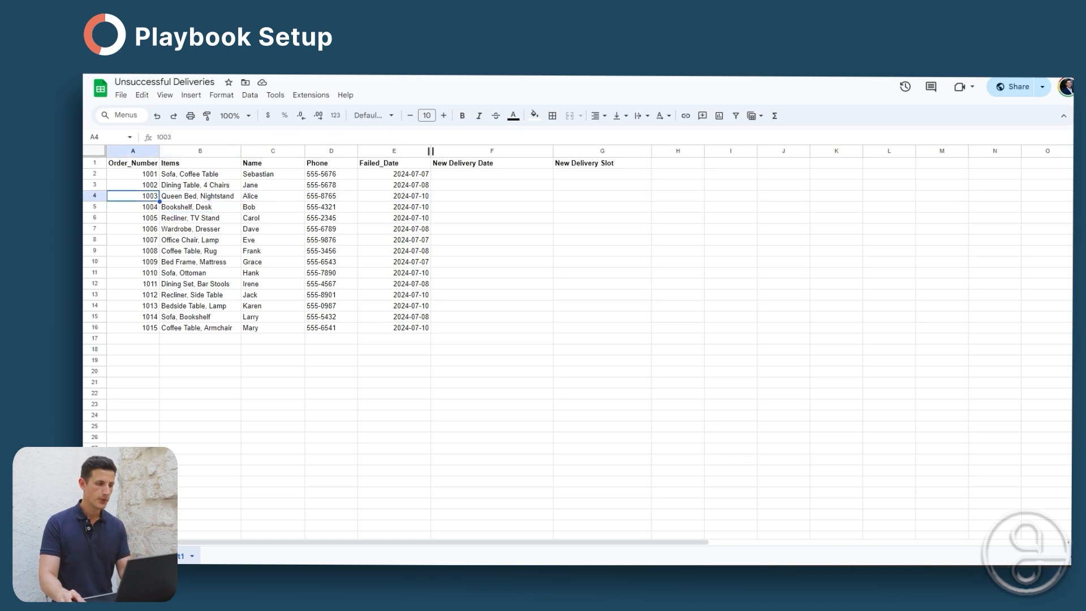
click(204, 168)
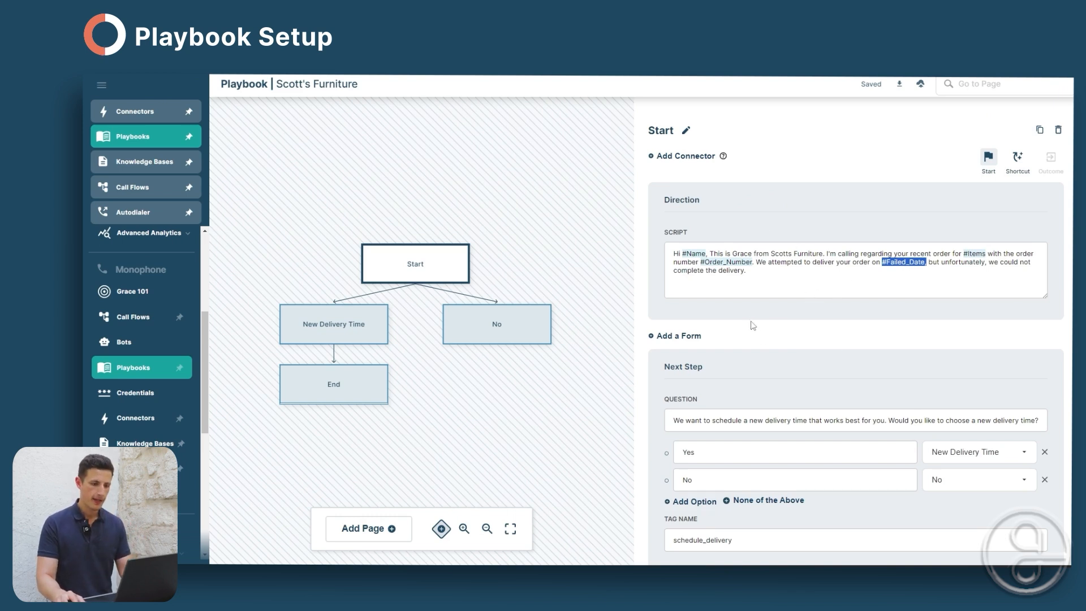
- Examine the New Delivery Time page's date question and compare its new_delivery_date tag with the connector's columns to update
scroll(755, 331, down, 1)
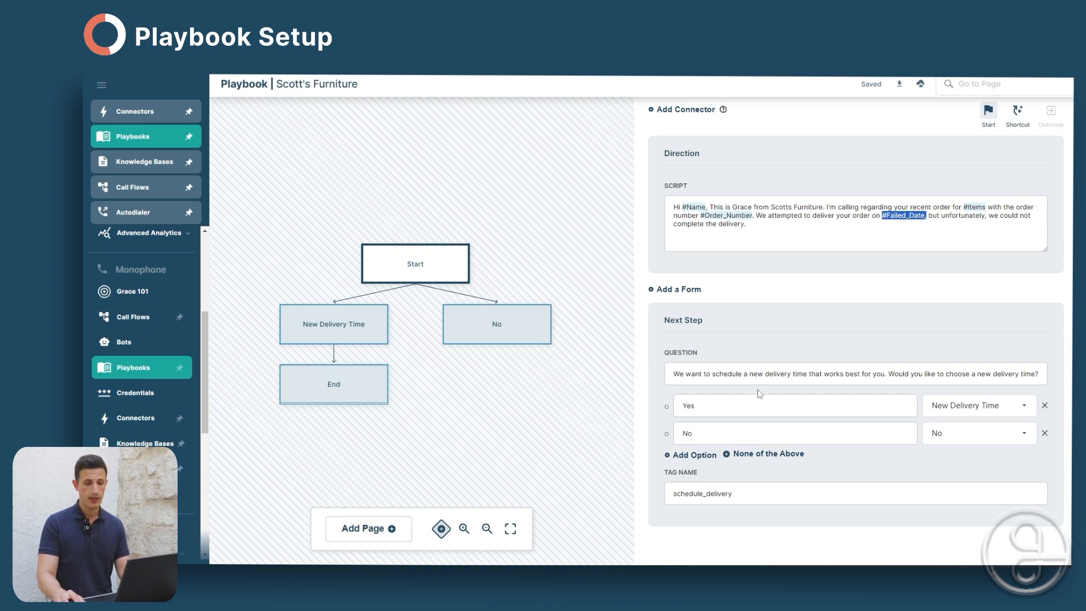
click(337, 330)
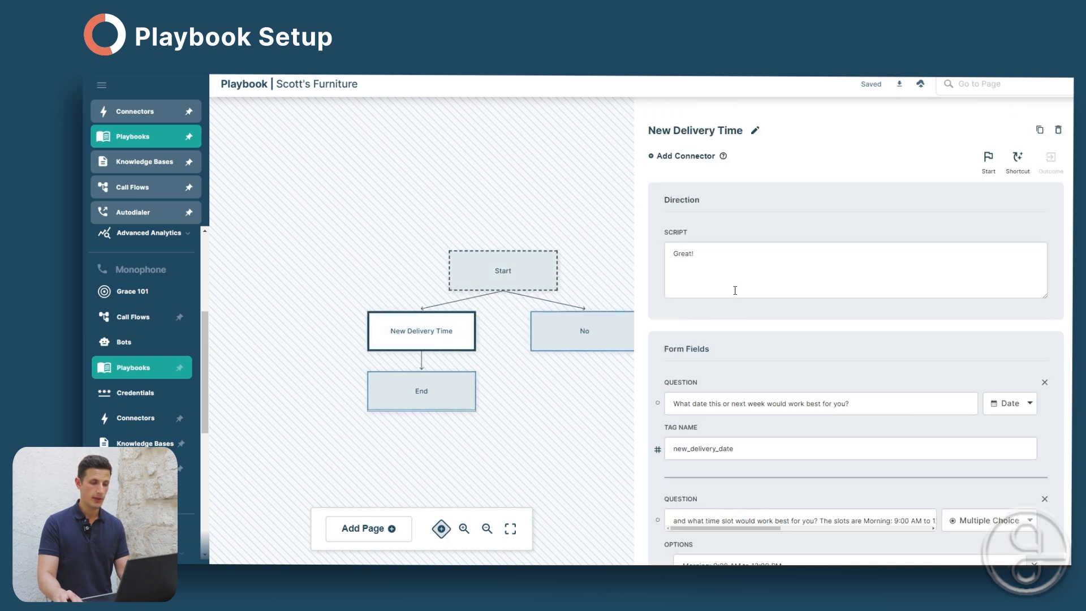
scroll(734, 290, down, 3)
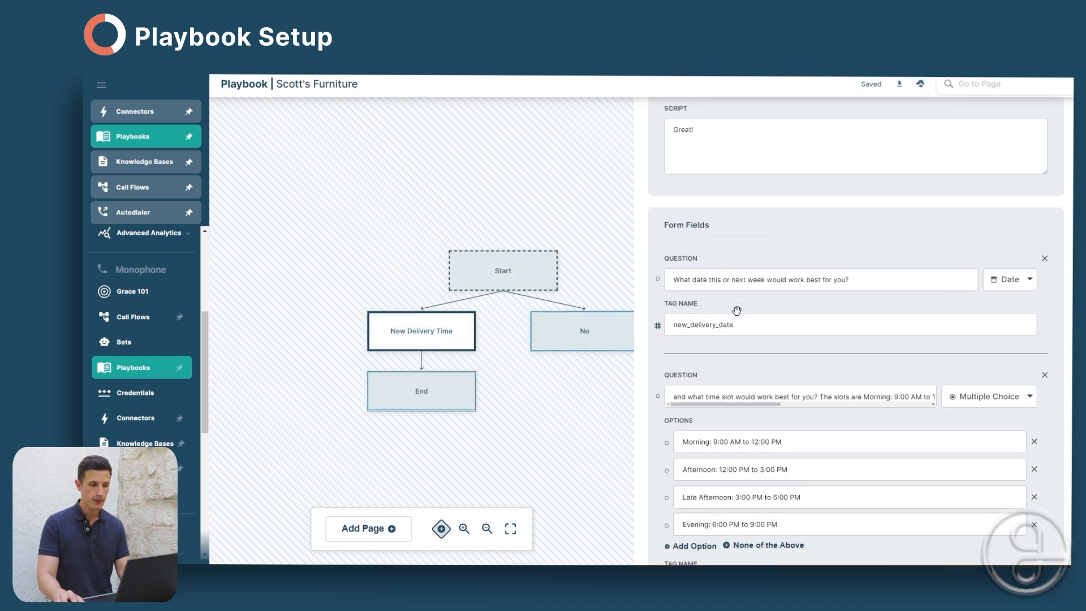
scroll(752, 303, up, 1)
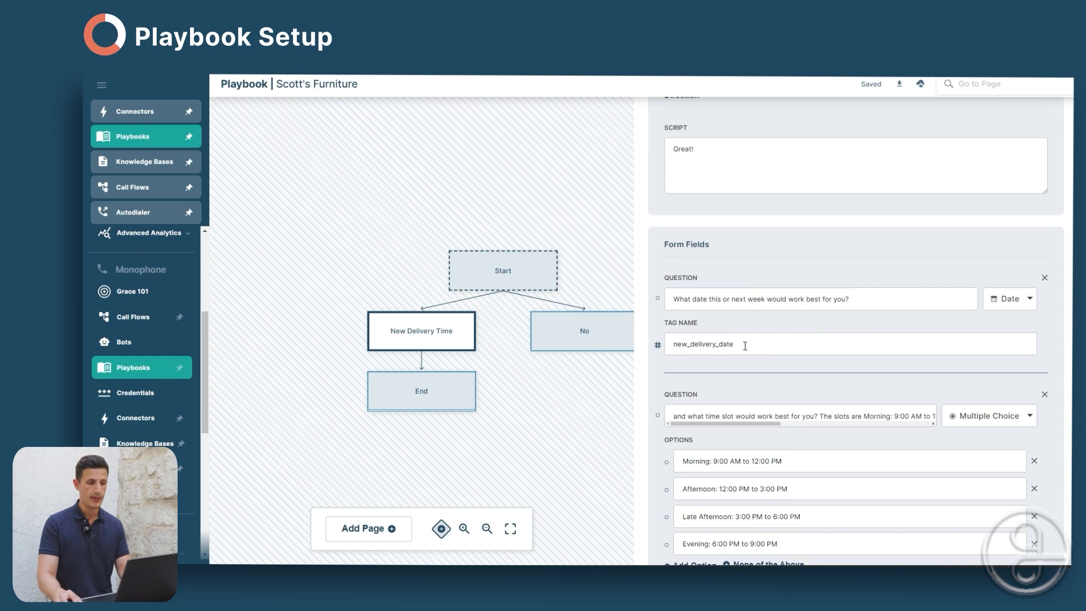
drag(751, 349, 648, 350)
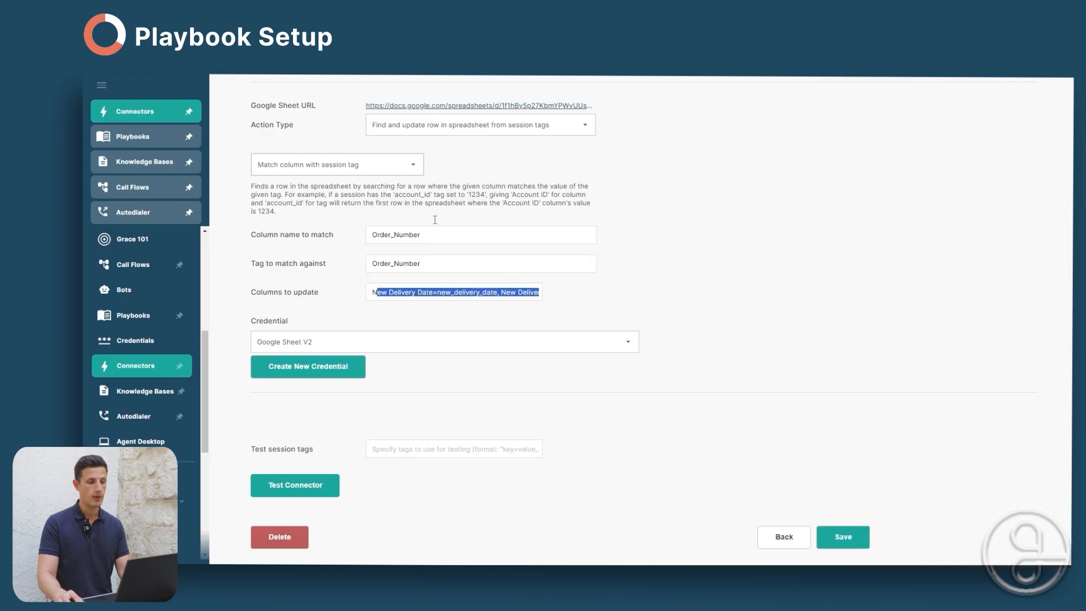
click(381, 295)
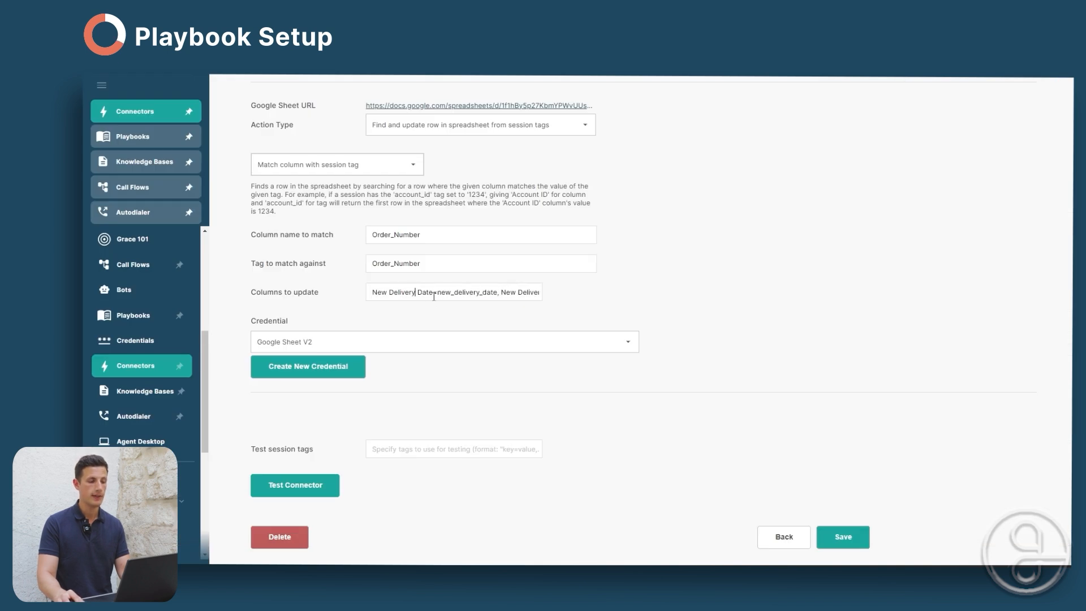
mouse_move(442, 293)
mouse_down()
mouse_move(501, 294)
mouse_move(371, 293)
mouse_move(437, 293)
mouse_up()
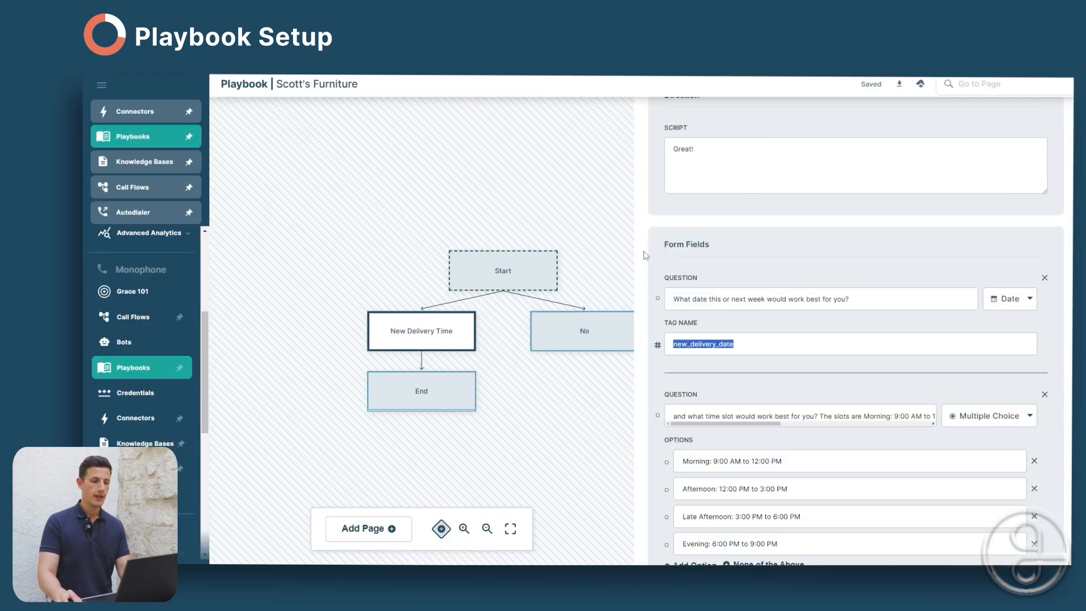
- Read through the time slot question on the New Delivery Time page, including its options and new_delivery_slot tag
scroll(759, 436, down, 1)
drag(734, 371, 900, 378)
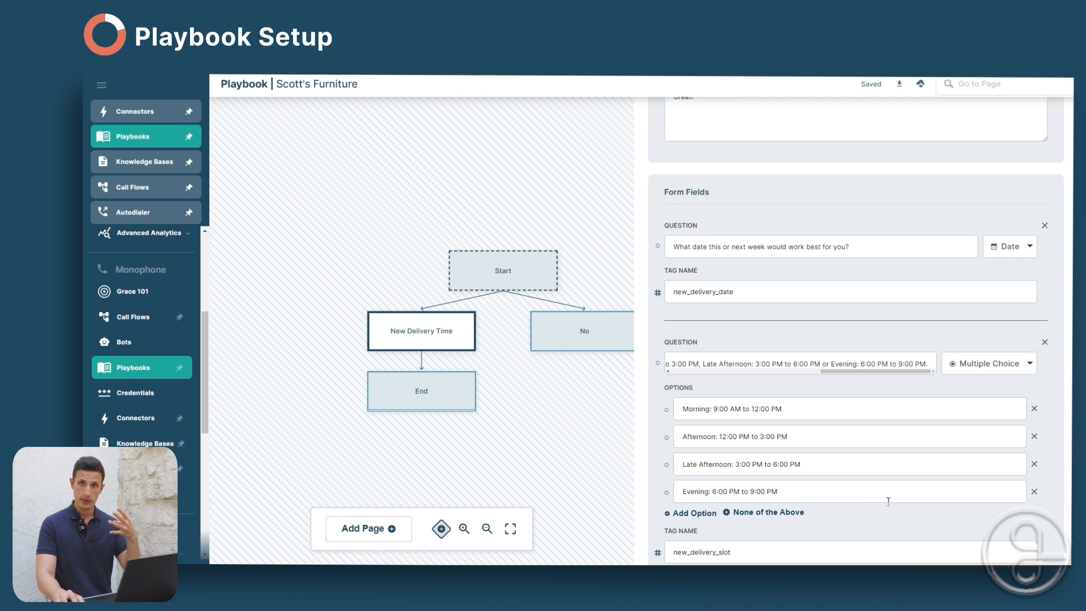
scroll(853, 535, down, 1)
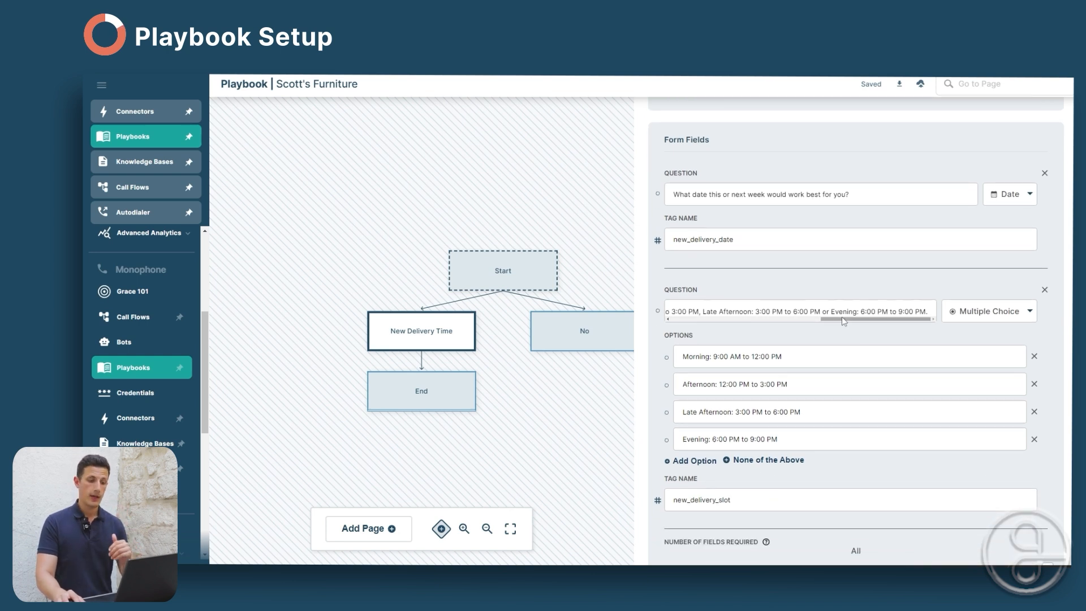
scroll(743, 350, down, 1)
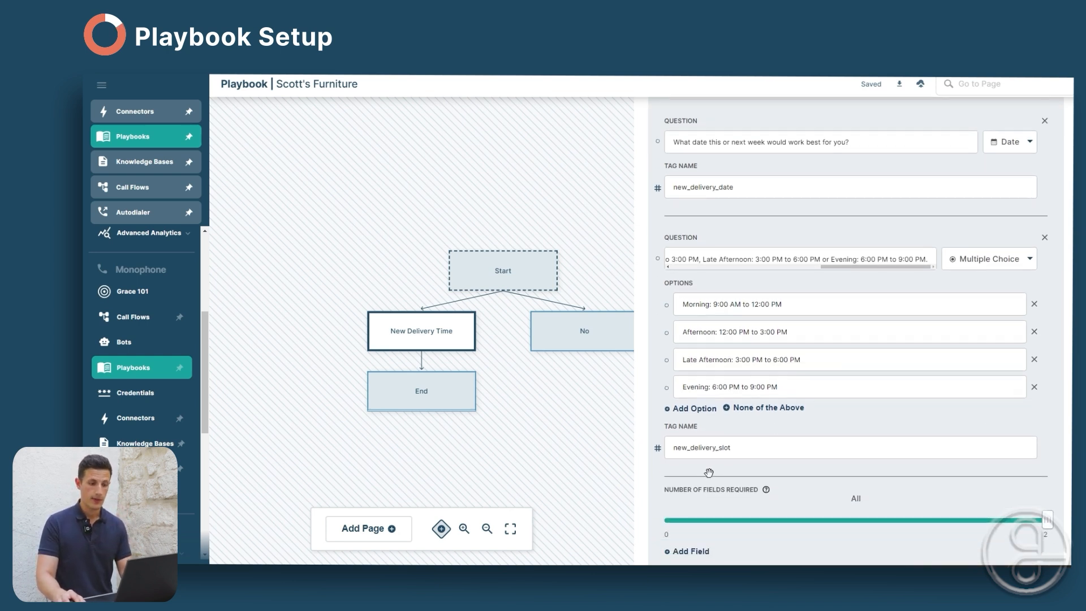
drag(745, 449, 668, 449)
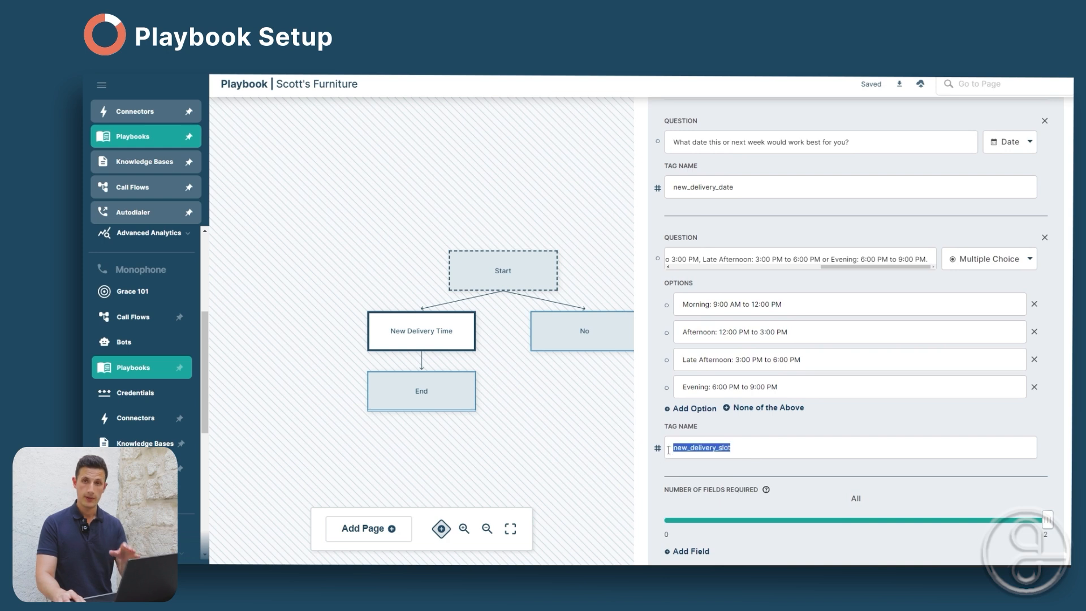
- Inspect the playbook's End page and check its connector against the spreadsheet's New Delivery Date and New Delivery Slot columns
scroll(501, 368, down, 3)
click(466, 397)
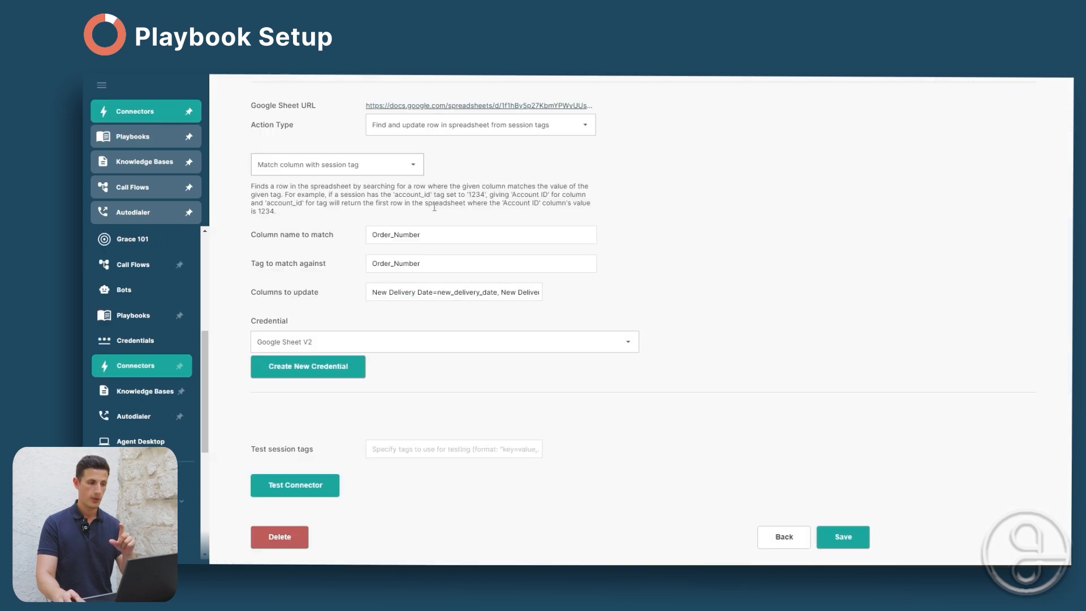
scroll(435, 207, up, 3)
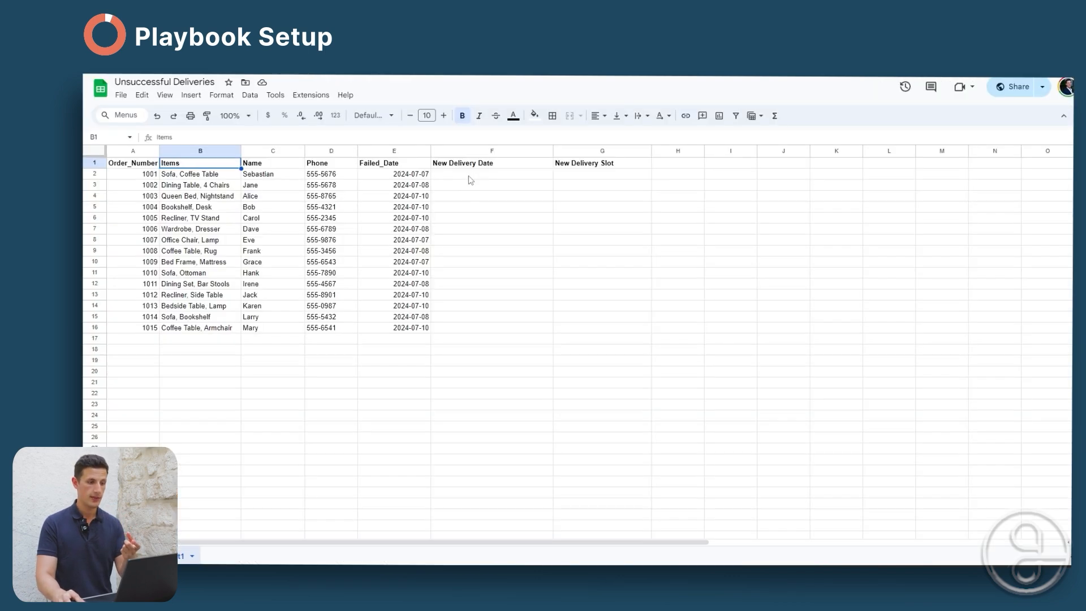
drag(469, 175, 572, 175)
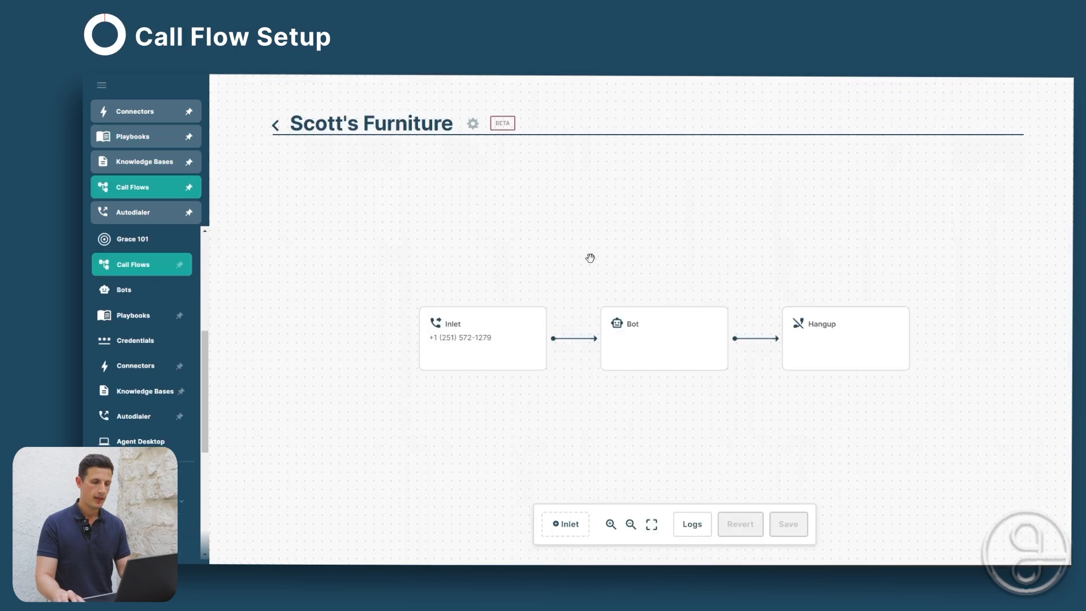
- Inspect the settings of the Inlet, Bot and Hangup nodes in the Scott's Furniture call flow
drag(589, 255, 536, 235)
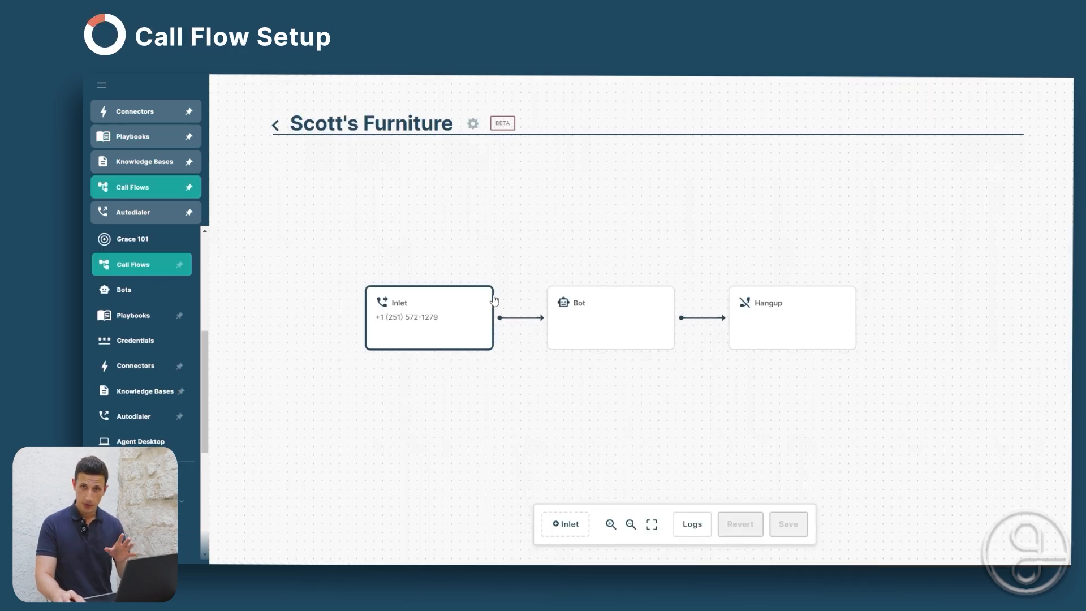
click(457, 327)
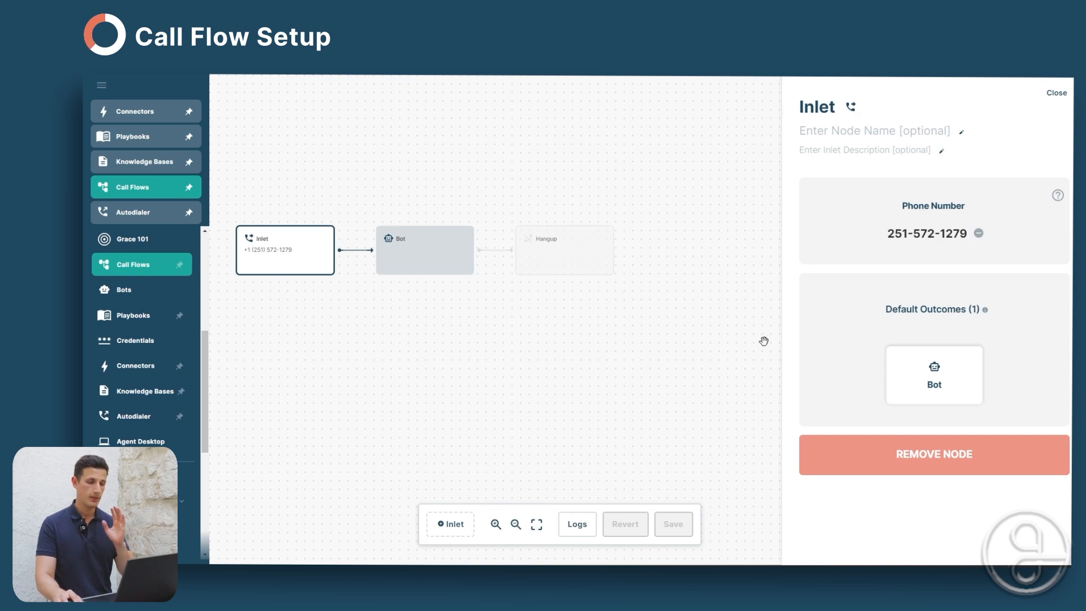
click(431, 259)
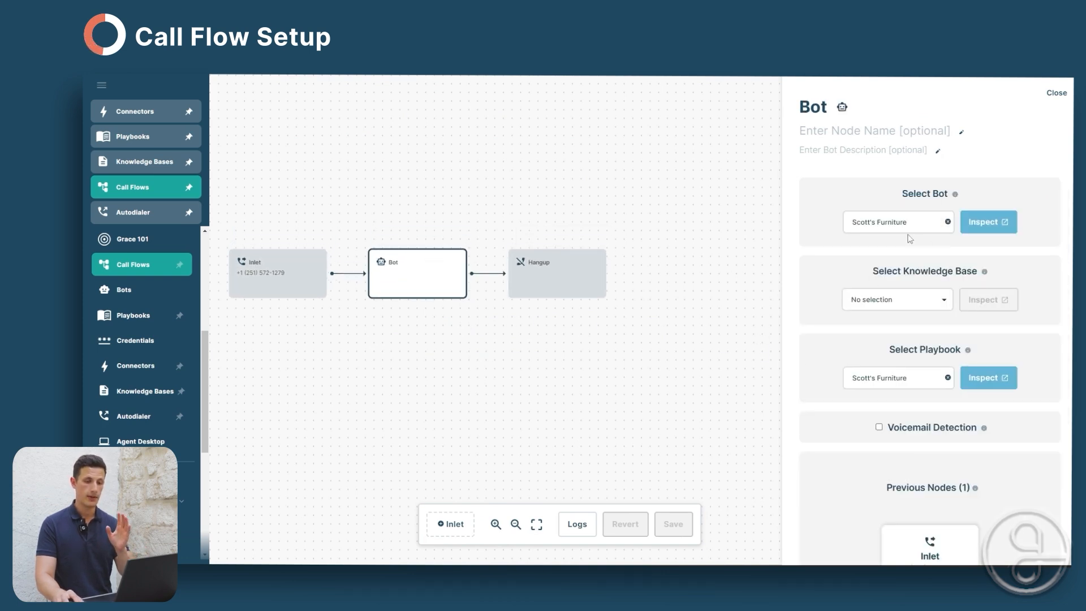
click(566, 291)
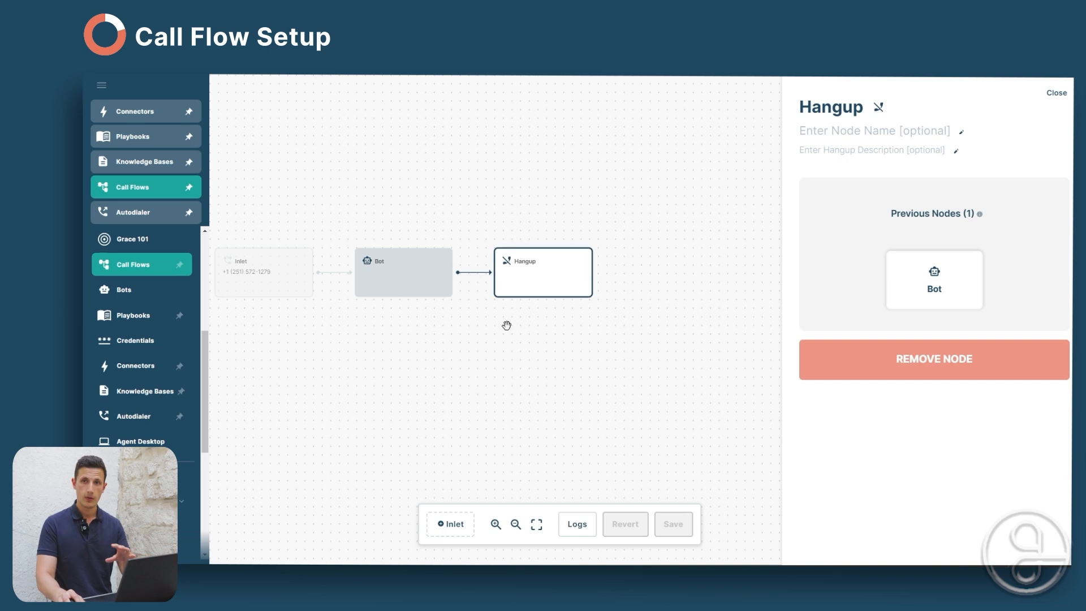
drag(507, 326, 568, 365)
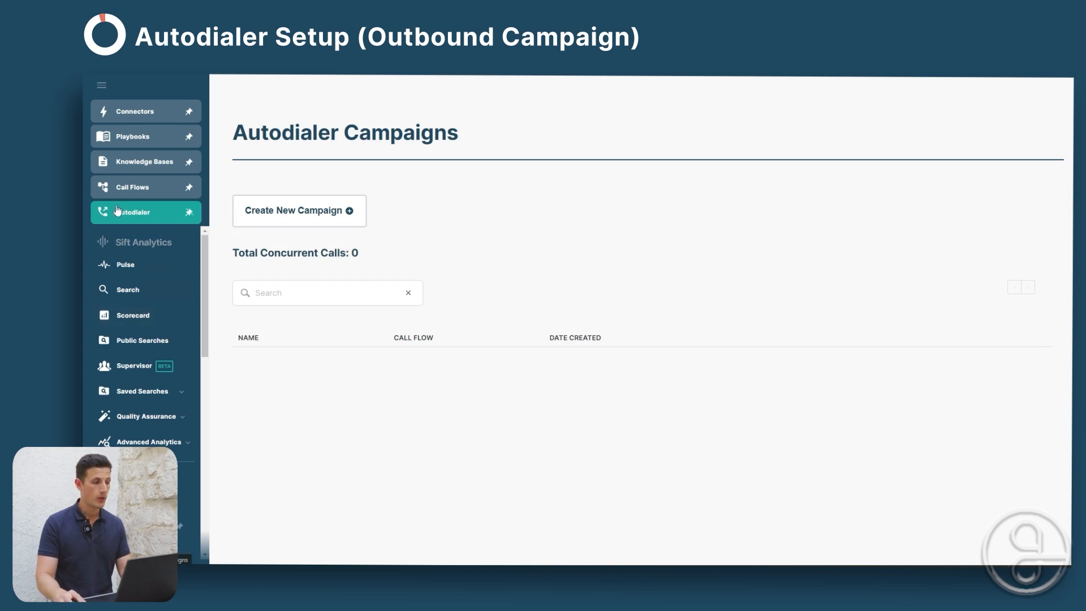
- Start a new autodialer campaign and name it Failed Delivery Callback
scroll(151, 342, down, 5)
scroll(151, 346, down, 3)
click(280, 211)
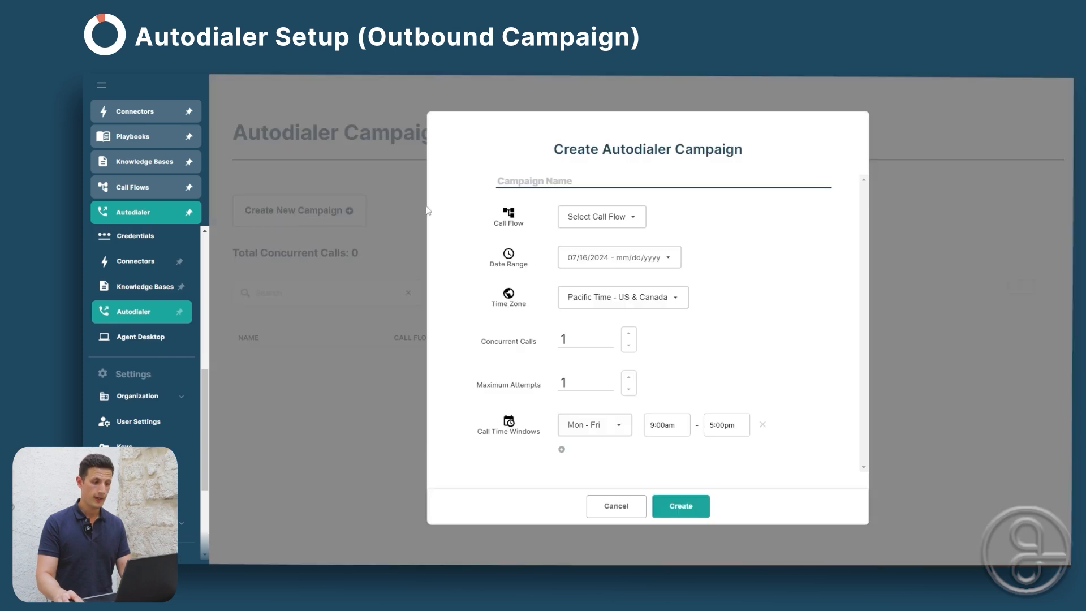
text(Failed Delive)
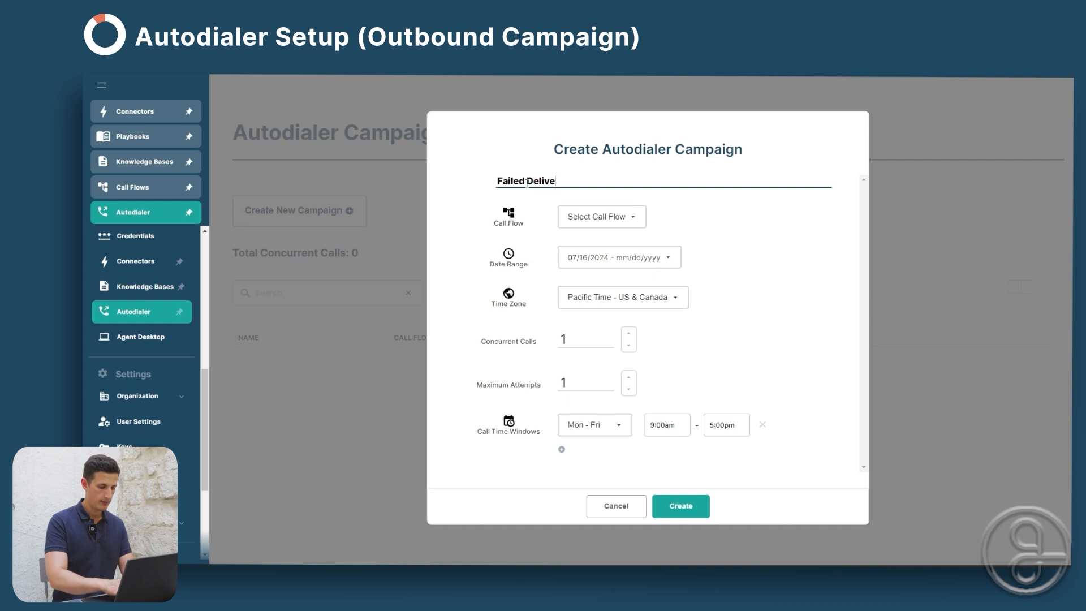
text(ry Ca)
key(BackSpace)
text(Callback)
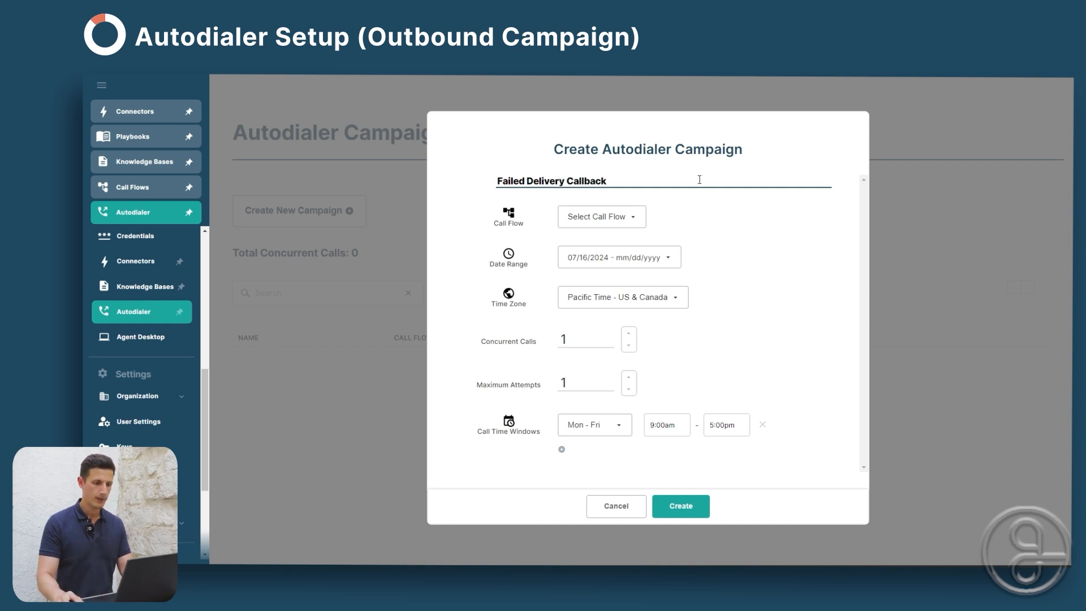
- Assign the Scott's Furniture call flow to the campaign and set its date range to 07/16/2024 - 07/19/2024
click(614, 222)
click(598, 264)
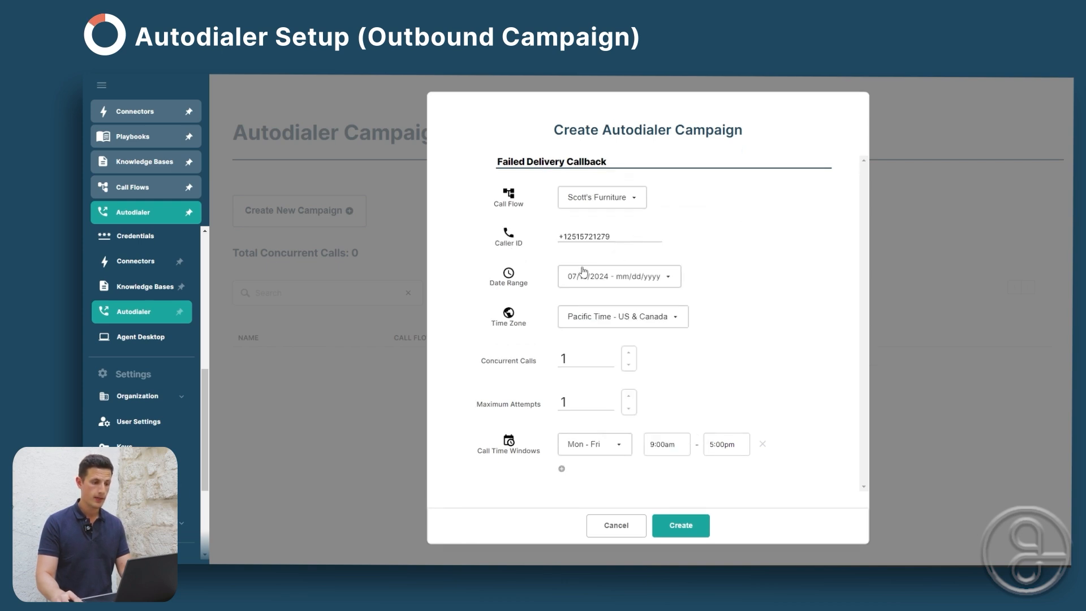
click(583, 272)
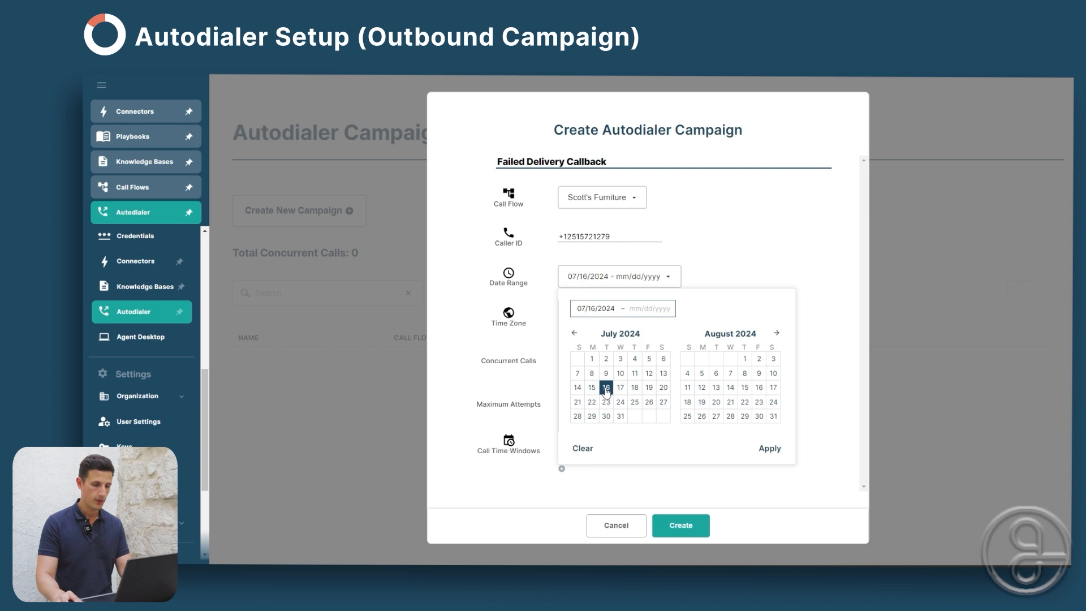
click(648, 390)
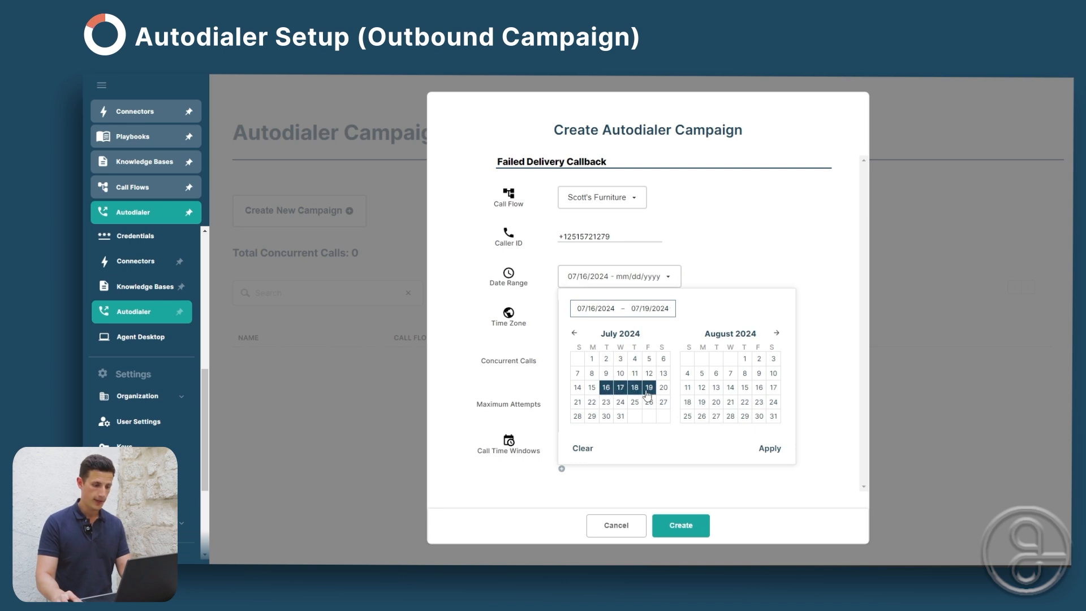
click(773, 449)
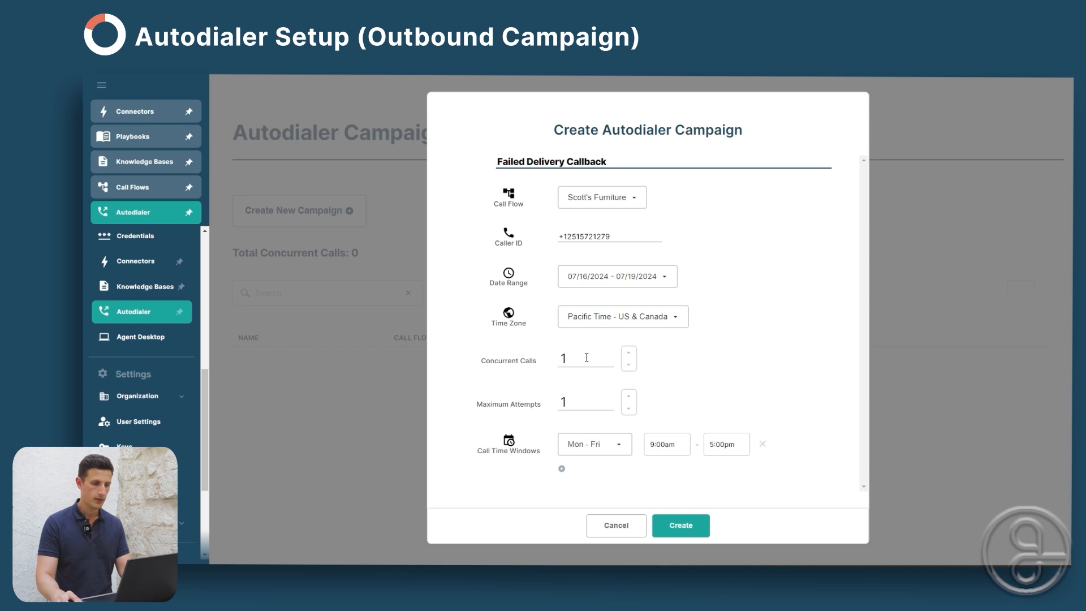
- Set the campaign to 20 concurrent calls and 3 maximum attempts with a retry delay of 3 hours
drag(608, 358, 532, 358)
text(20)
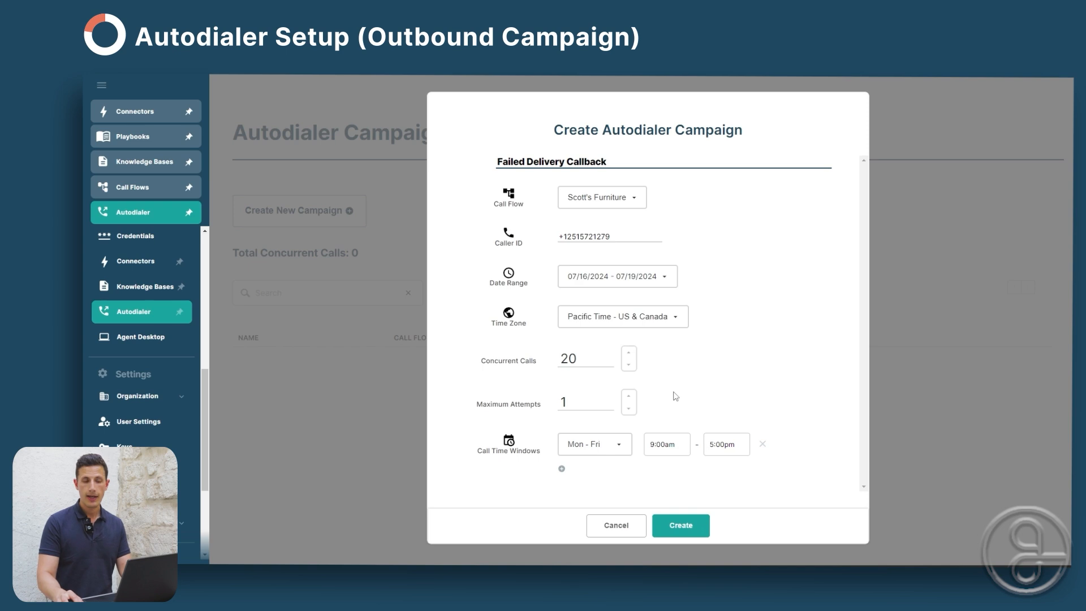
click(629, 397)
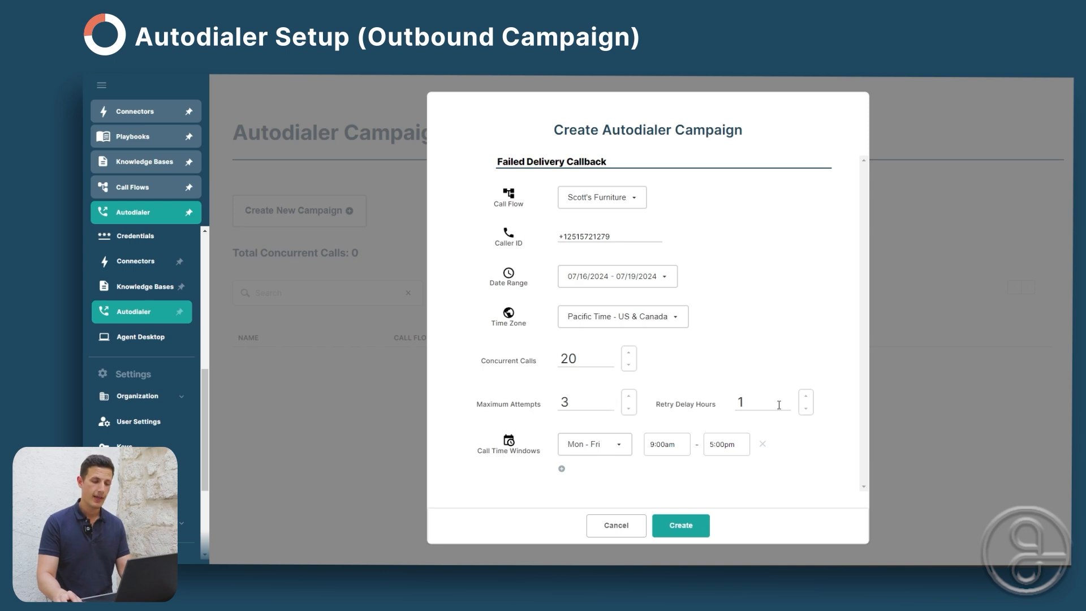
click(807, 397)
click(806, 397)
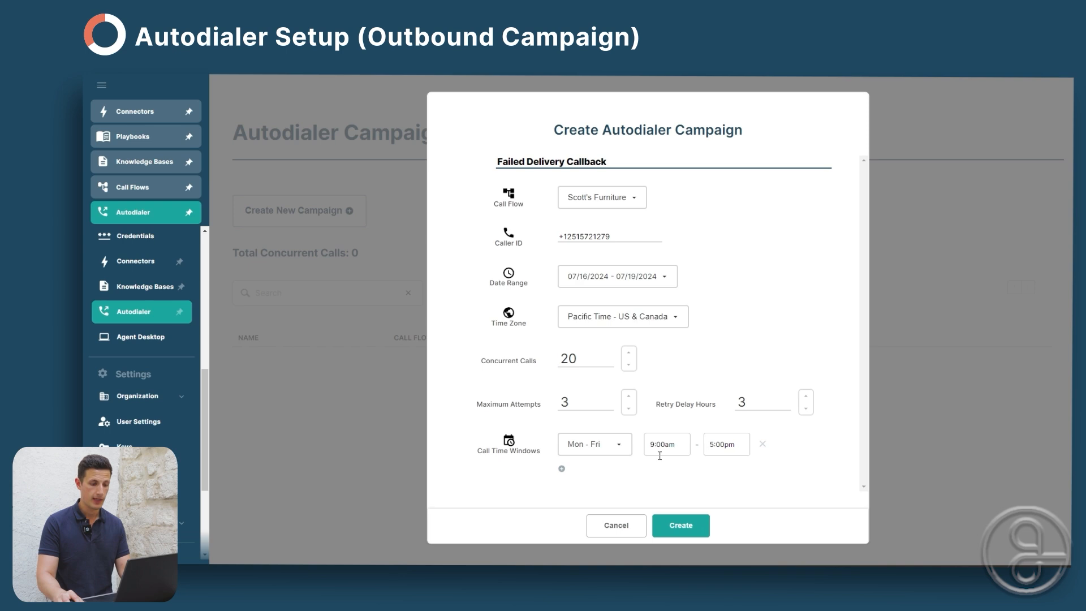
- Set the end of the Mon - Fri call time window to 7:00pm and create the campaign
click(706, 441)
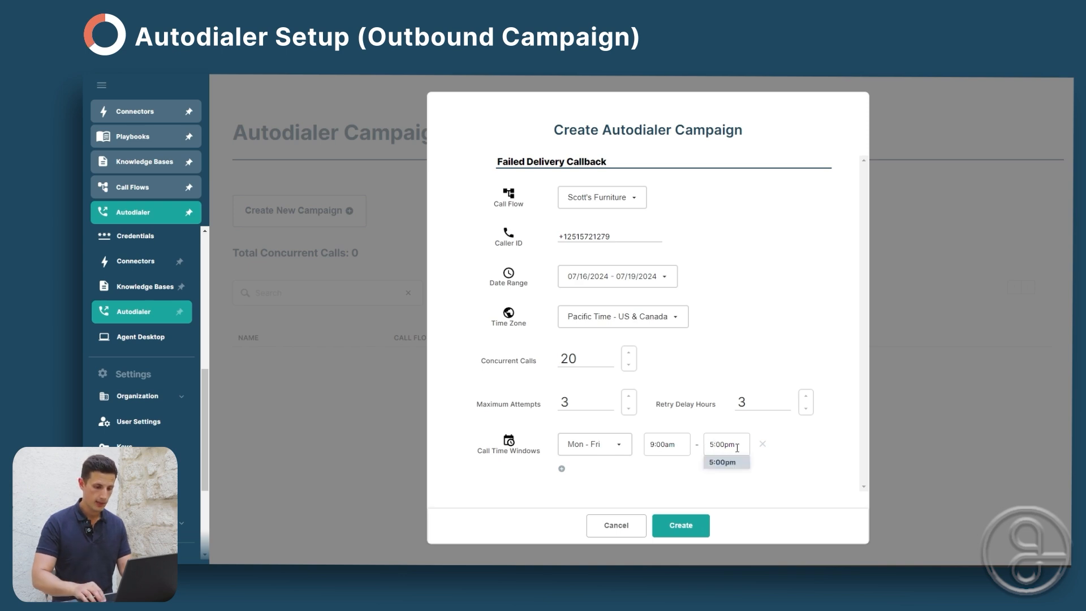
key(Delete)
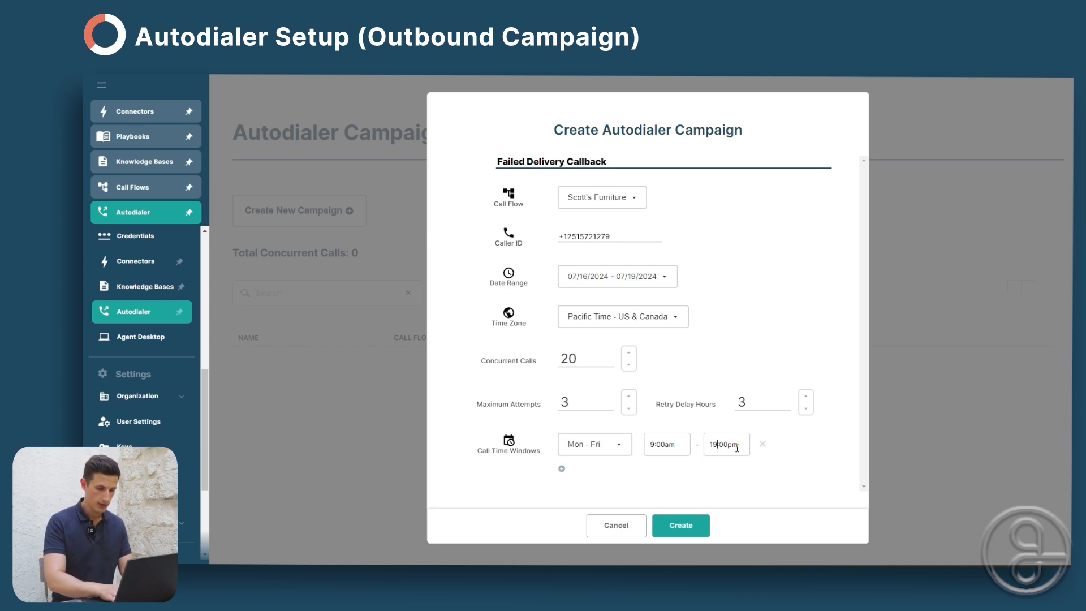
text(7)
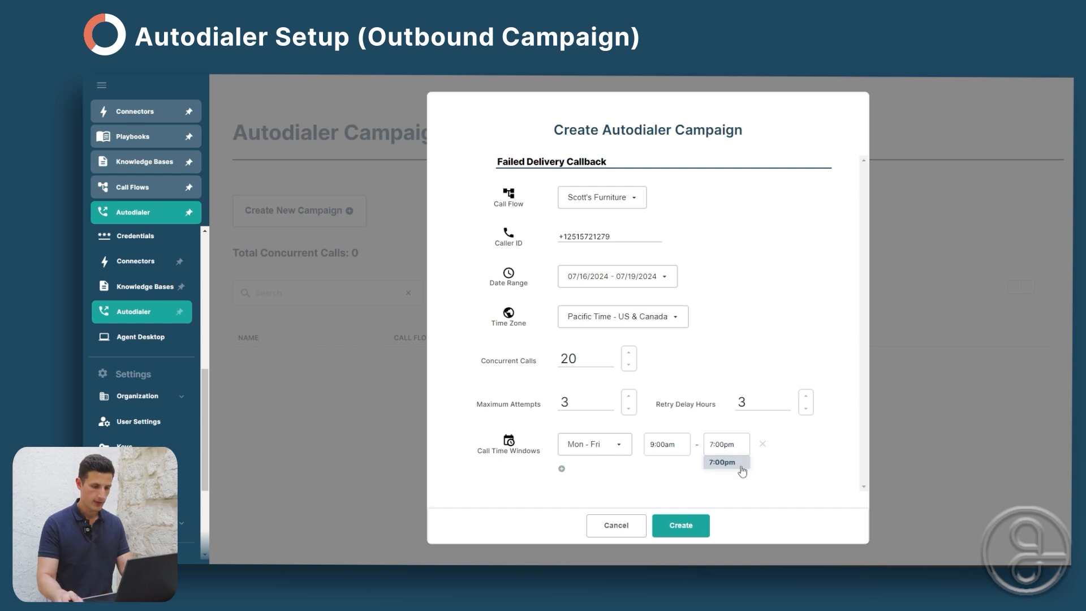
click(740, 467)
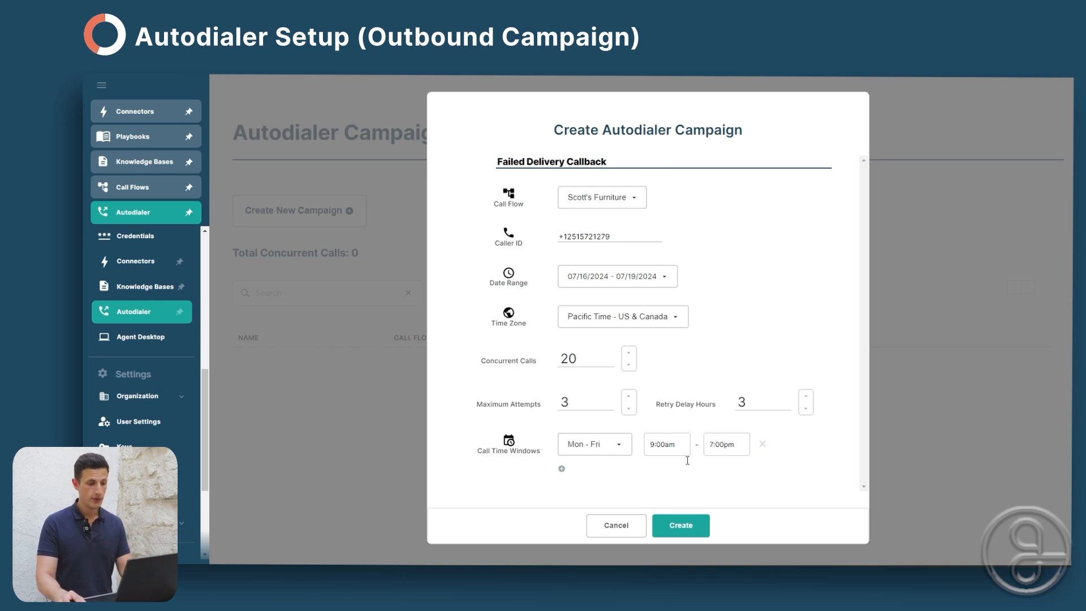
click(682, 526)
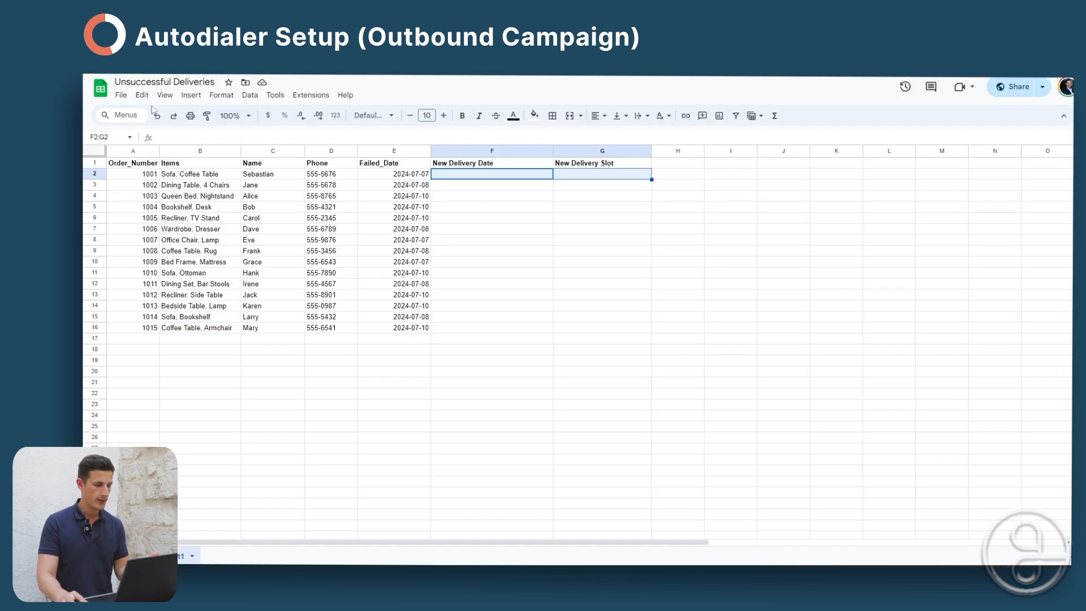
- In Google Sheets, download the Unsuccessful Deliveries spreadsheet as a comma-separated values (.csv) file
click(121, 95)
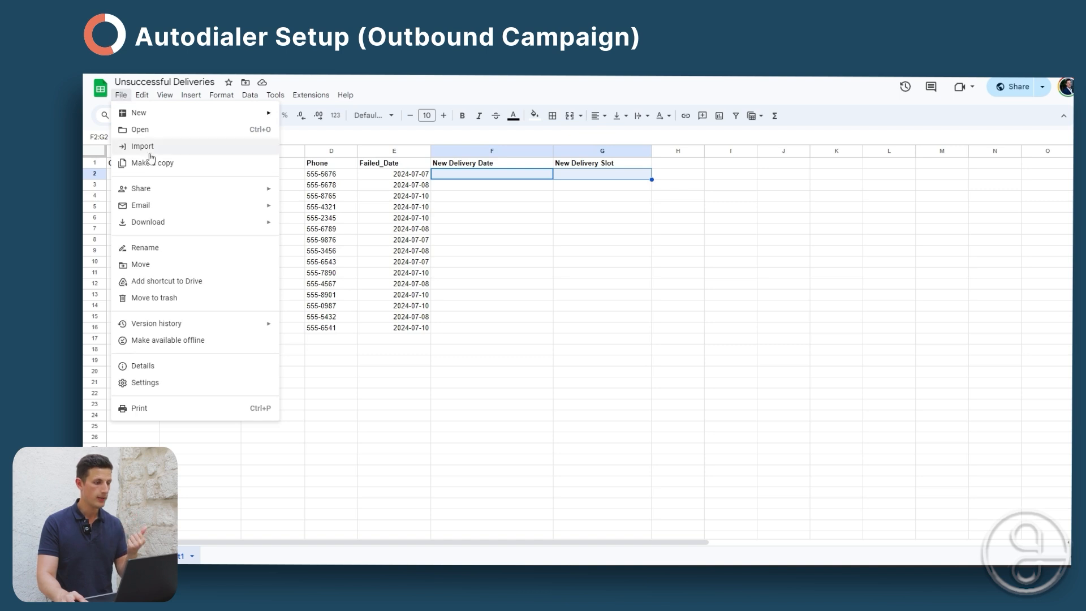
mouse_move(173, 226)
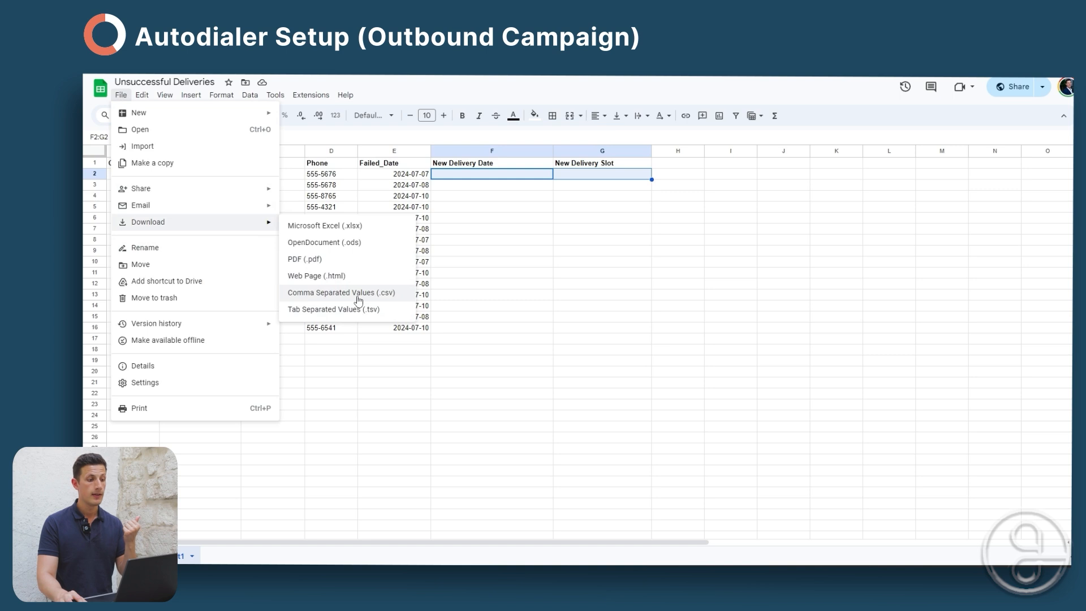
click(341, 293)
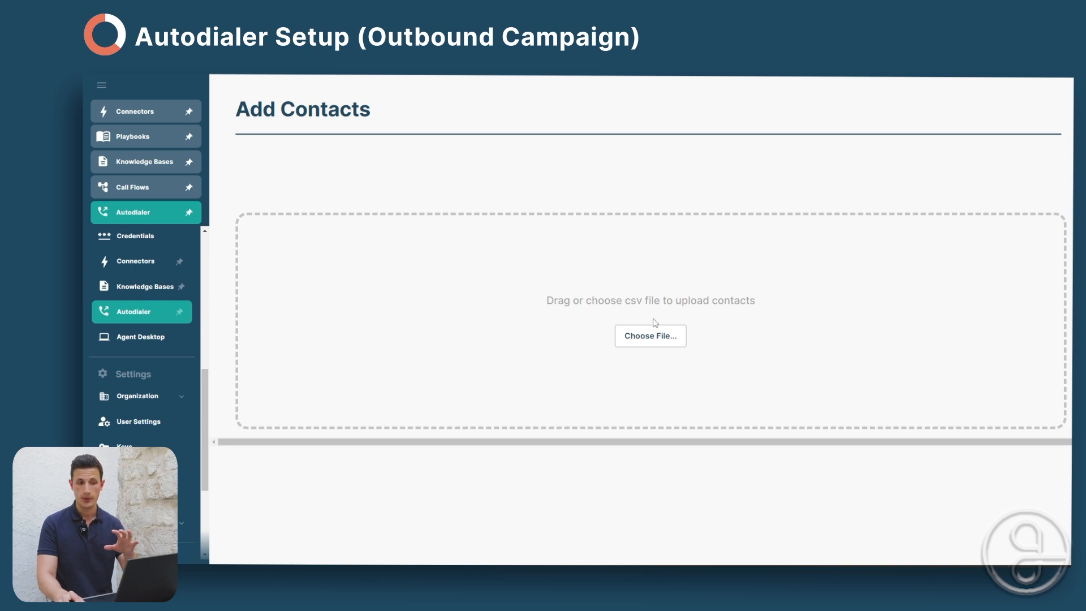
- Upload Unsuccessful Deliveries - Sheet1.csv as the campaign's contacts and choose Phone as the contact phone number column
click(650, 337)
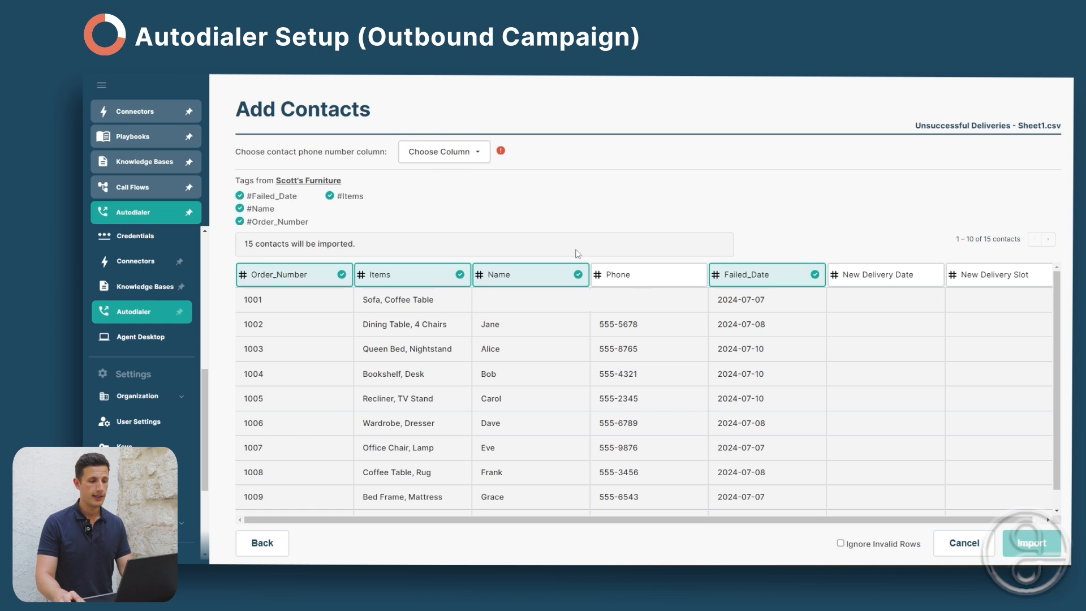
click(456, 154)
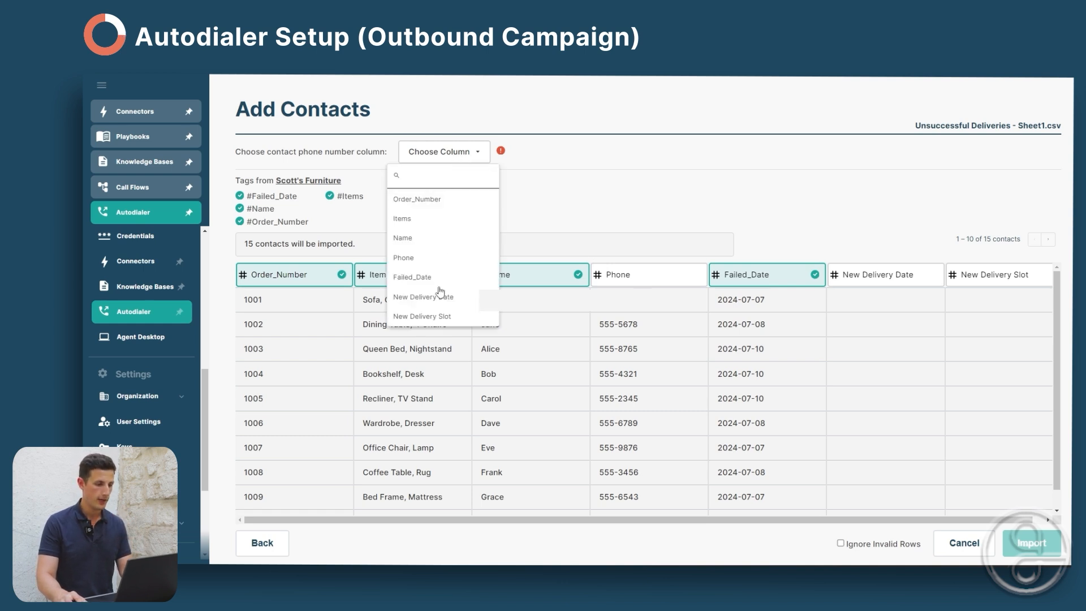
click(417, 258)
- Review the contact rows and import them into the campaign with invalid rows ignored
scroll(634, 269, down, 1)
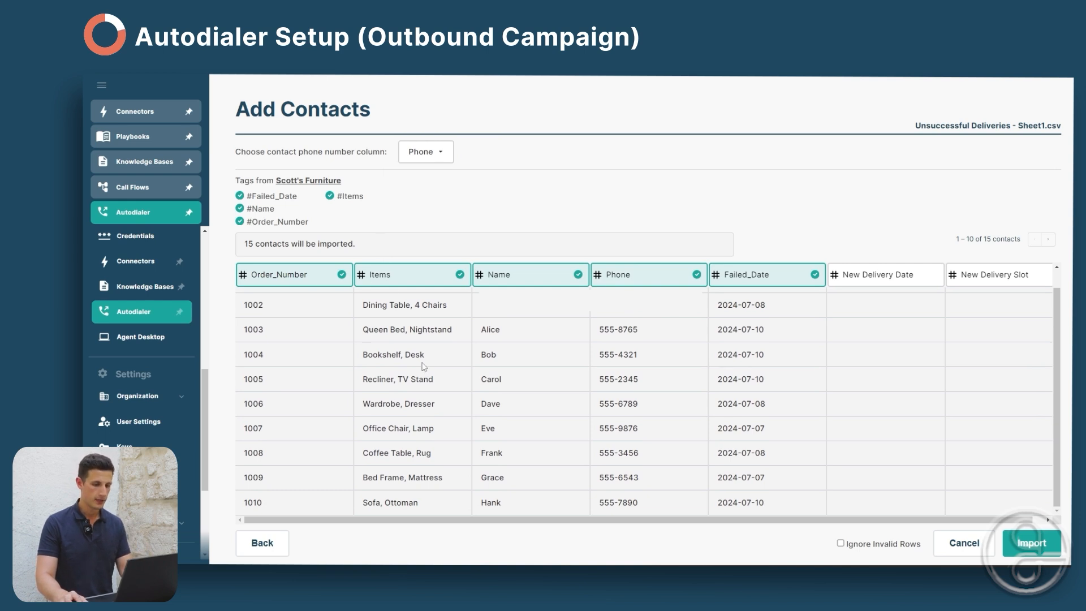
scroll(797, 456, up, 1)
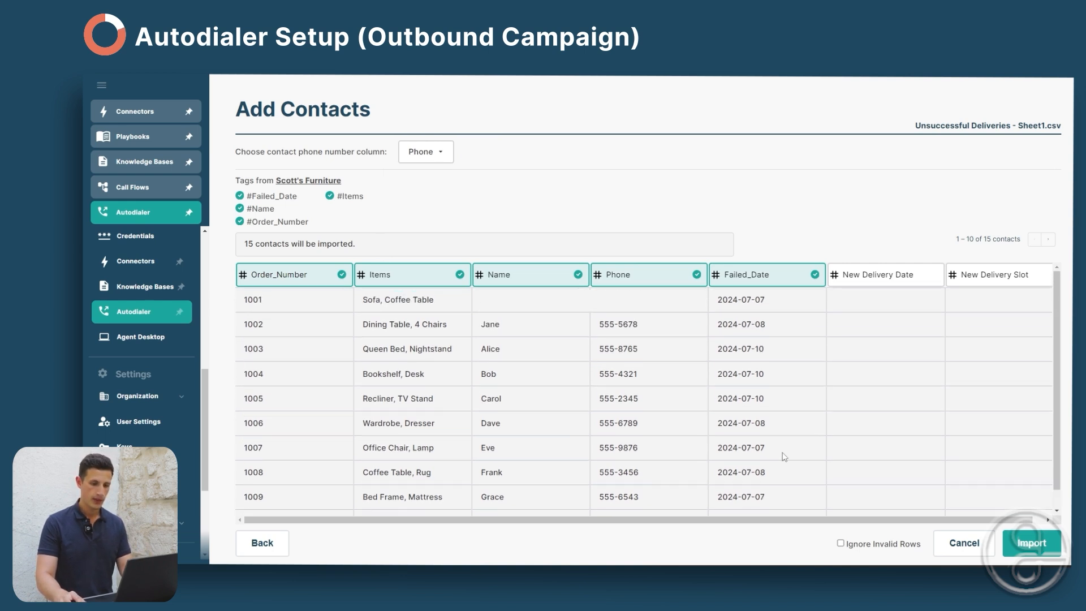
scroll(397, 345, down, 1)
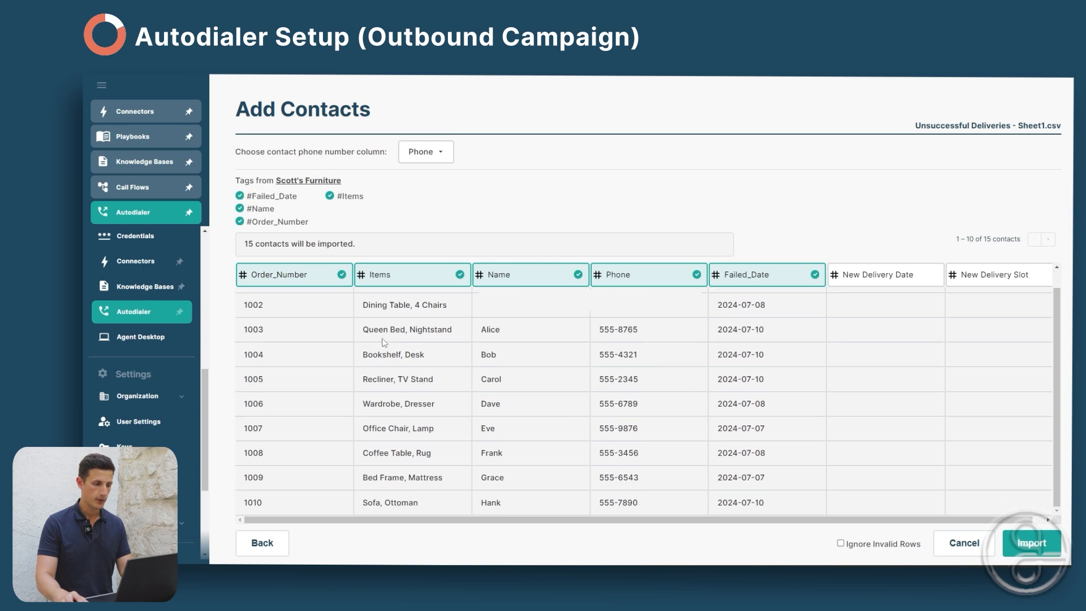
mouse_move(689, 572)
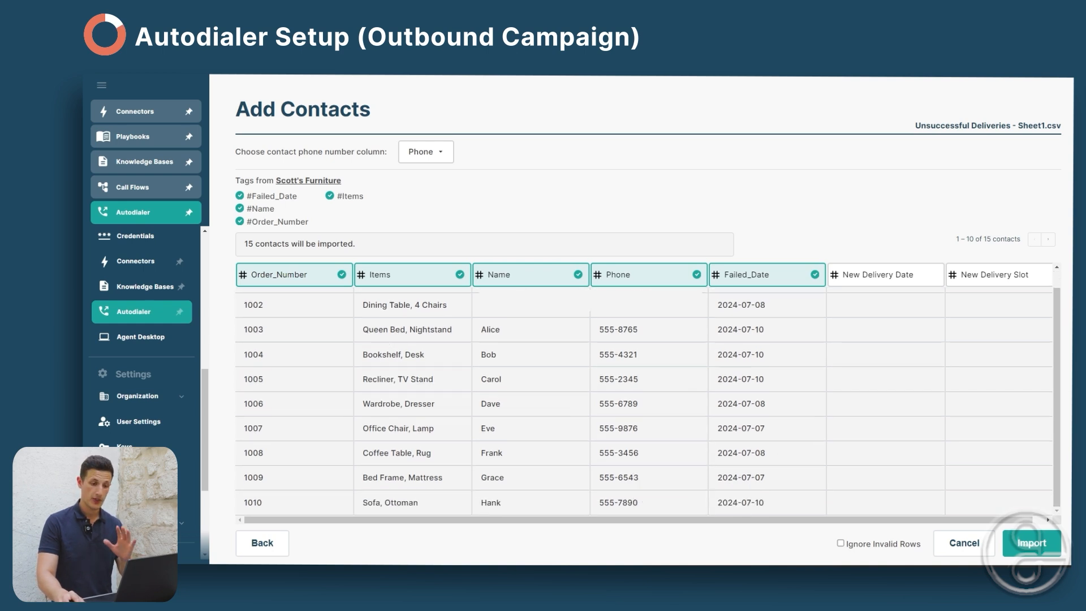
click(869, 547)
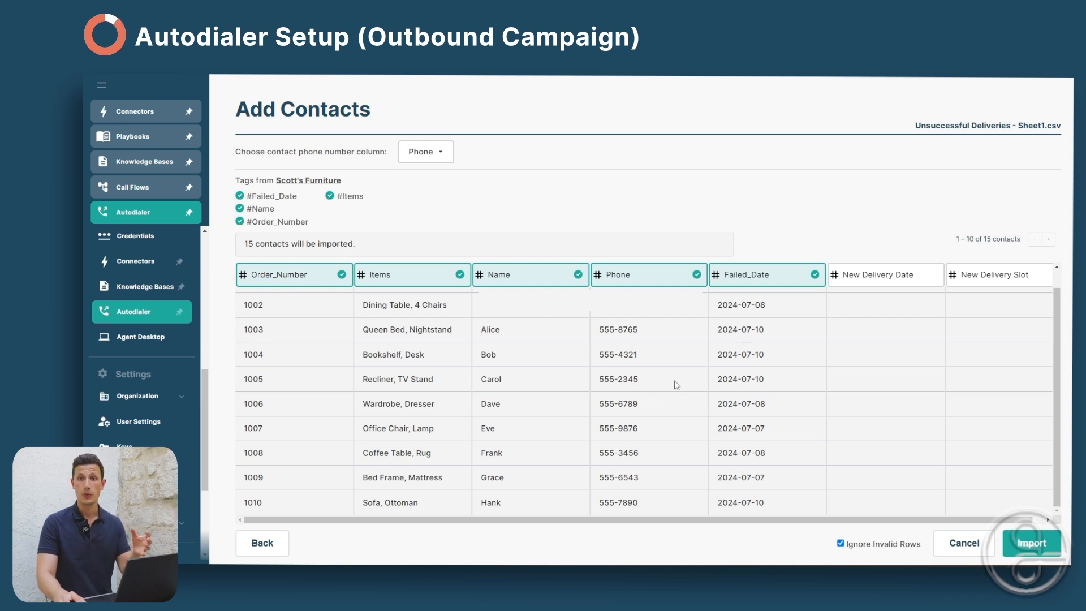
click(1031, 544)
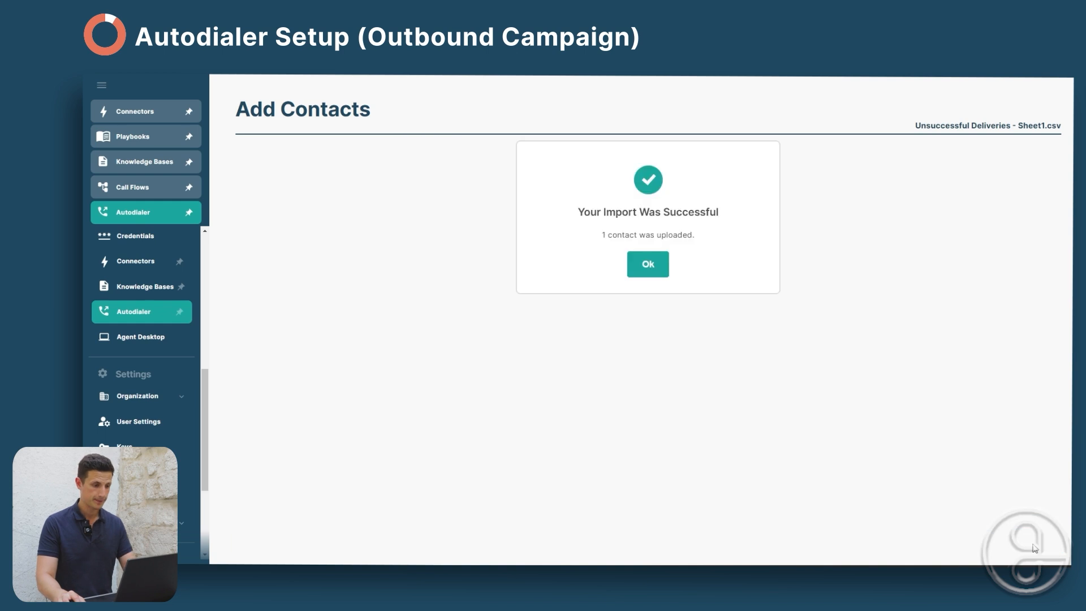
click(647, 264)
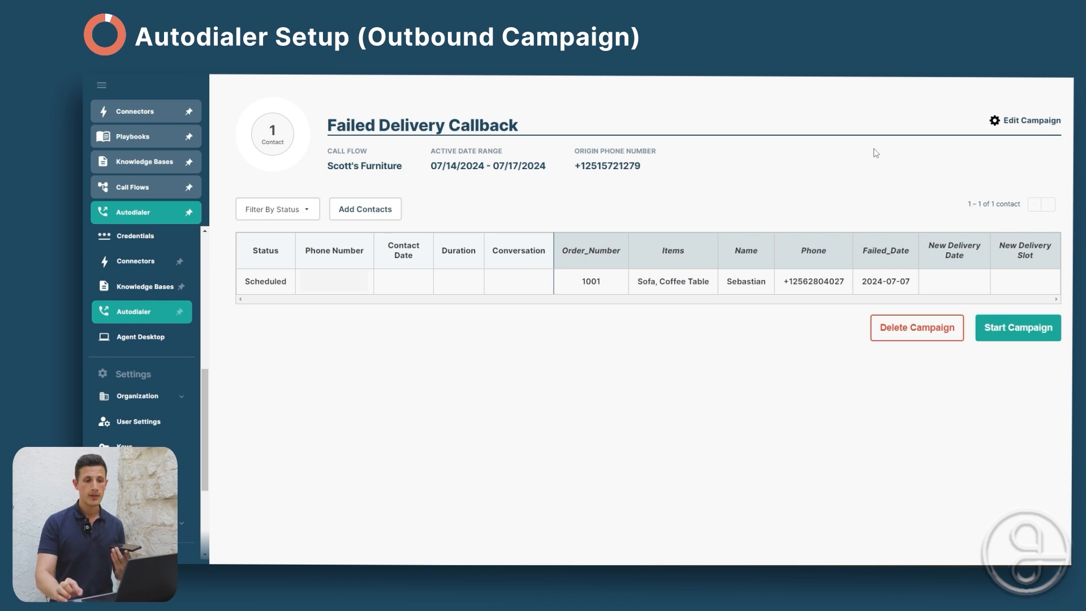
- Start the Failed Delivery Callback campaign
click(1013, 333)
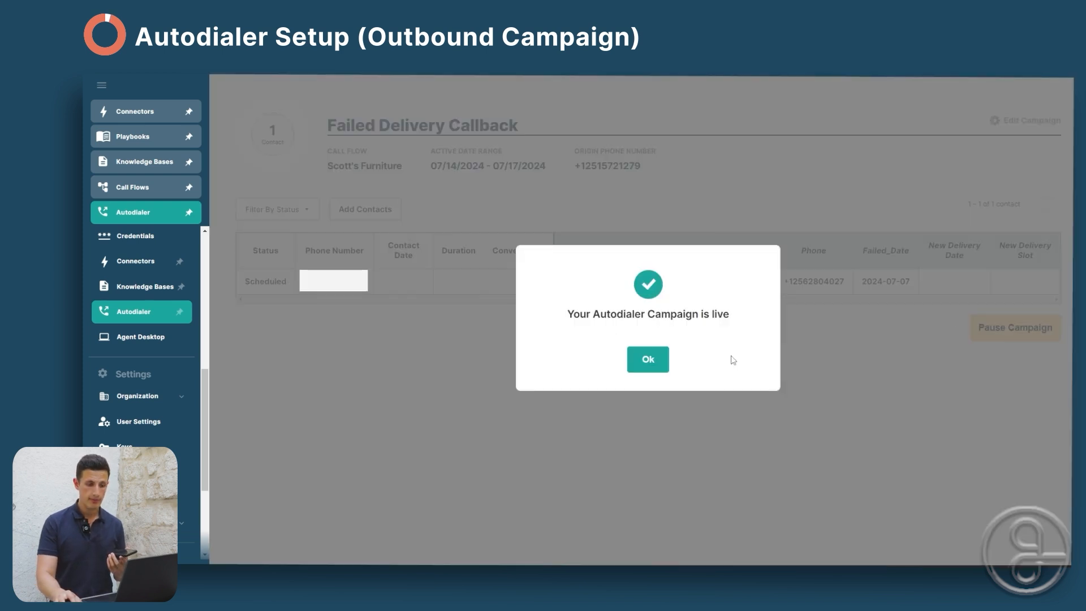
click(653, 363)
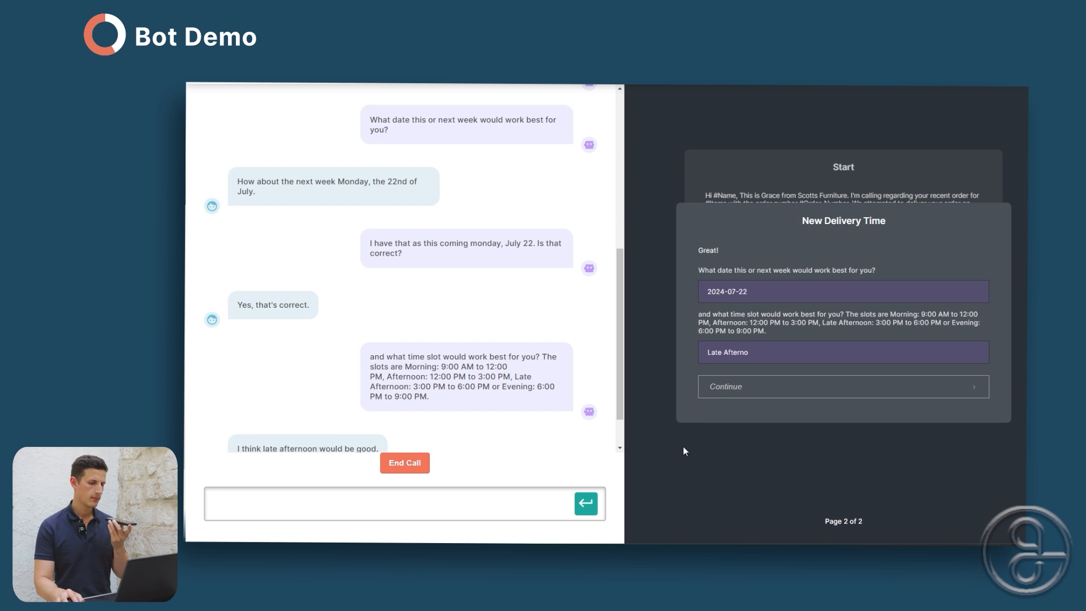
- Follow the bot's call transcript, and check the New Delivery Date of order 1001 in the Unsuccessful Deliveries spreadsheet
click(621, 450)
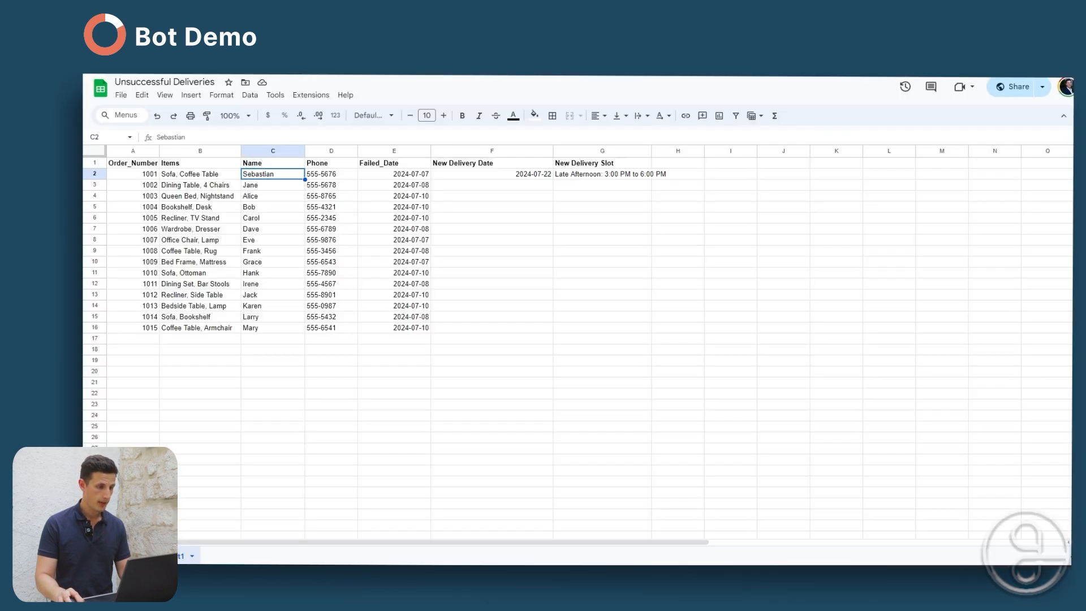
click(481, 185)
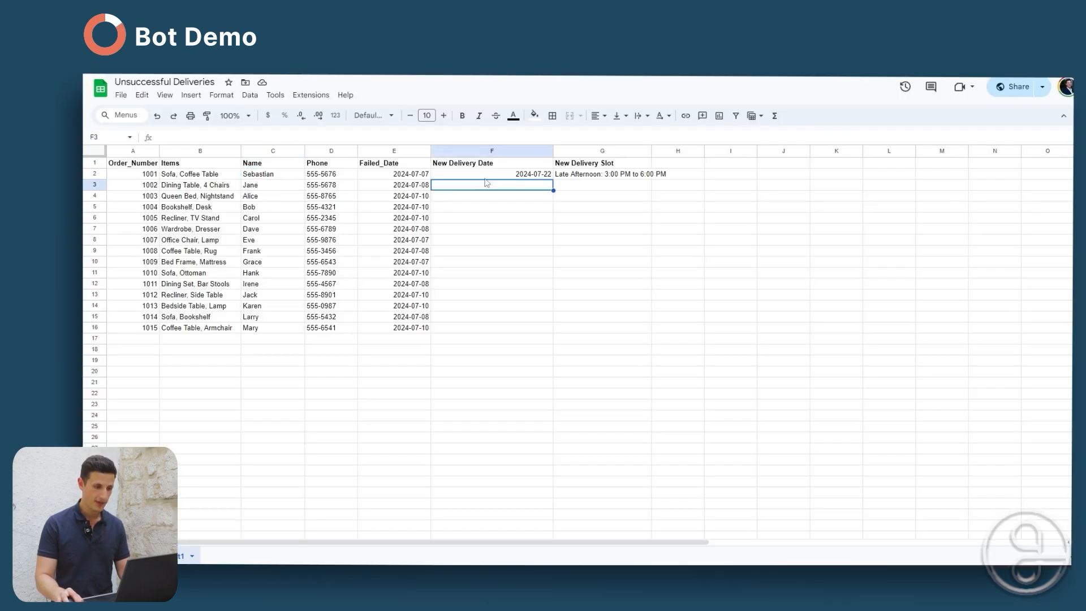
click(500, 176)
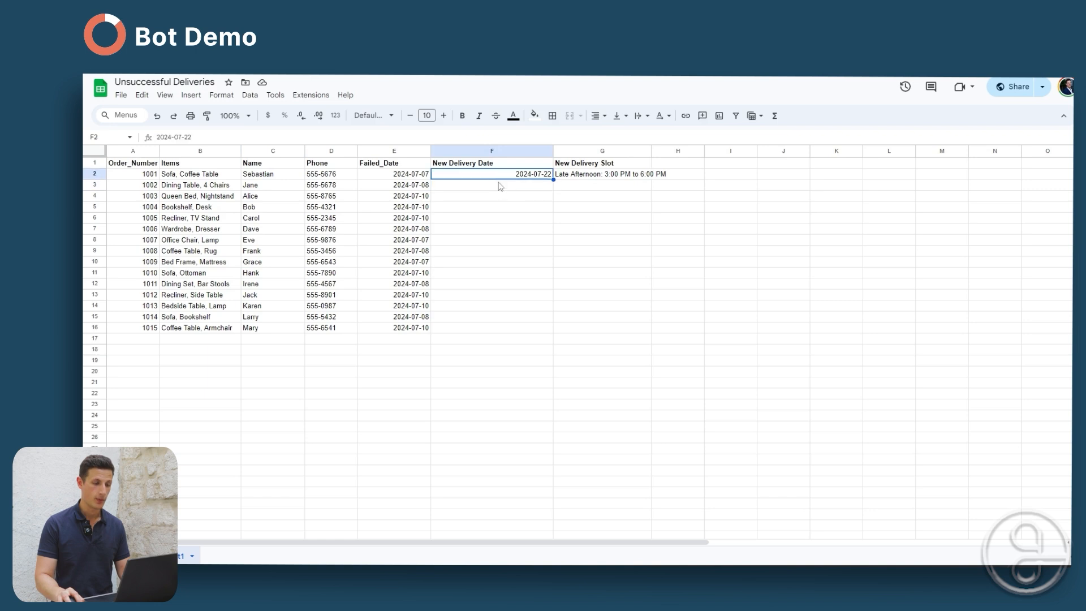